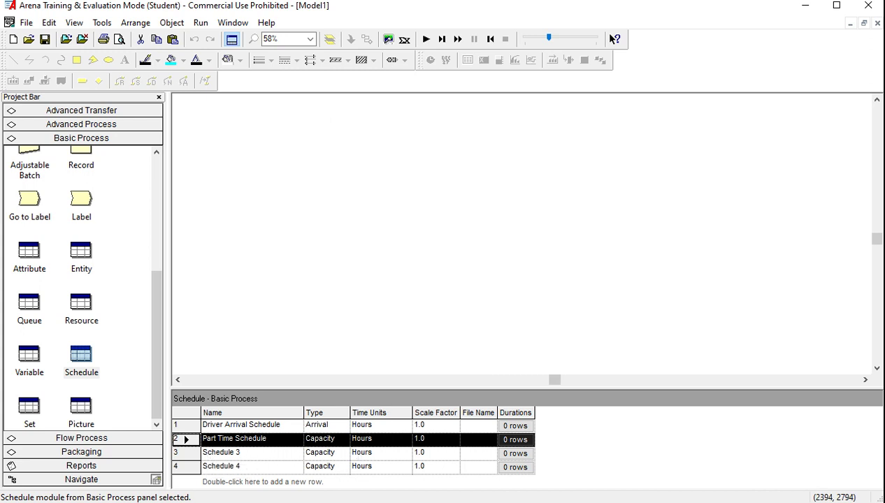
# Switch to the PowerPoint slide, copy the text "Full Time Schedule" from the bullet list, and return to Arena
pyautogui.hotkey('alt', 'Tab')
pyautogui.moveTo(245, 236); pyautogui.dragTo(387, 239)
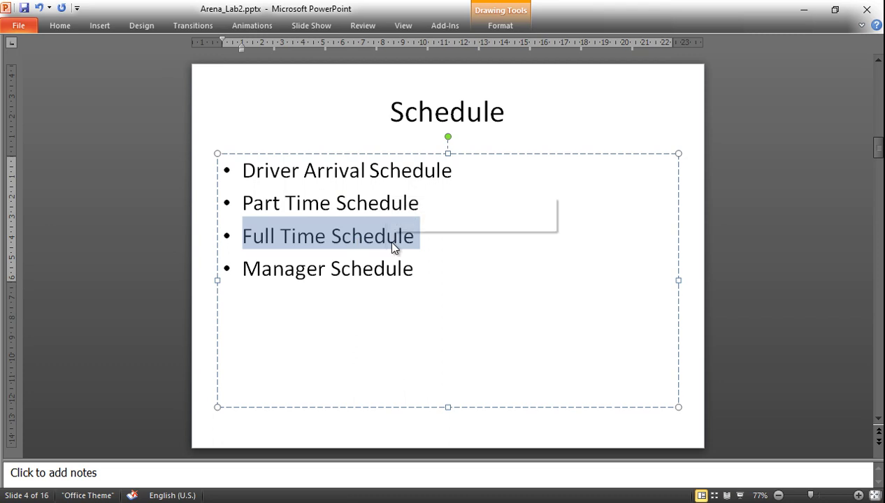
pyautogui.rightClick(392, 243)
pyautogui.click(421, 265)
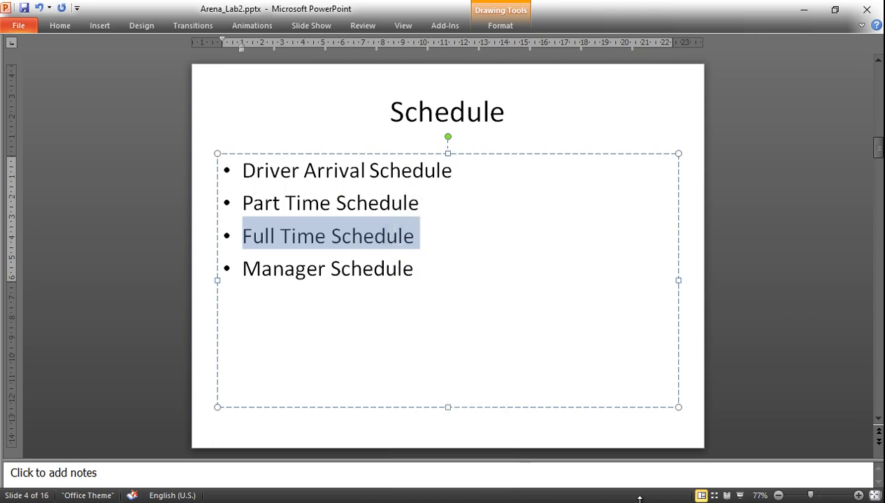
pyautogui.hotkey('alt', 'Tab')
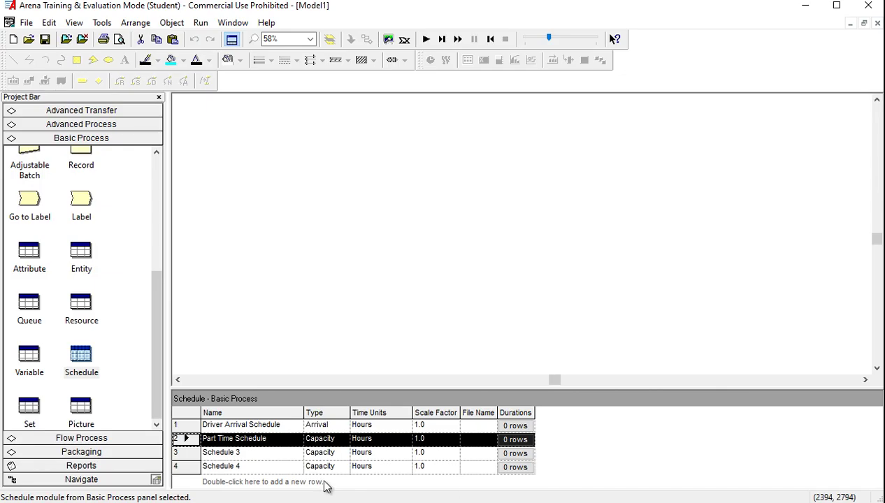
# Open Schedule 3 for editing in its dialog and rename it with the copied text "Full Time Schedule"
pyautogui.click(189, 453)
pyautogui.rightClick(187, 452)
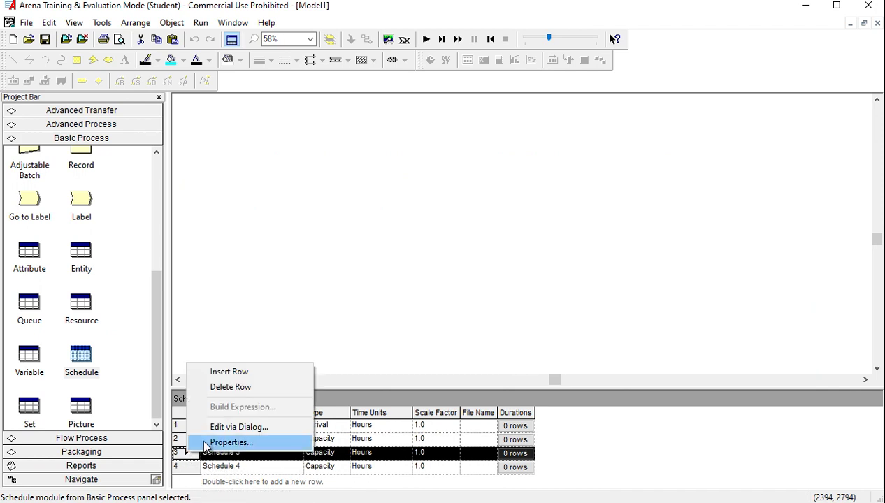
pyautogui.click(208, 431)
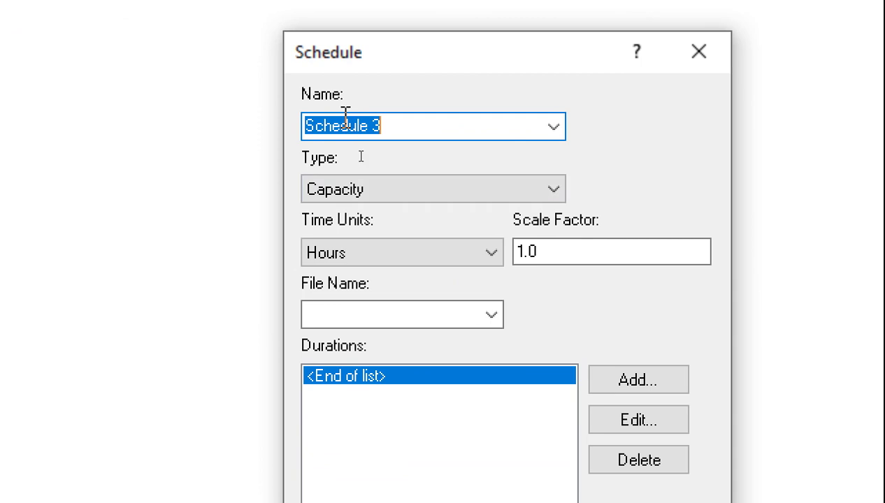
pyautogui.rightClick(361, 158)
pyautogui.click(413, 237)
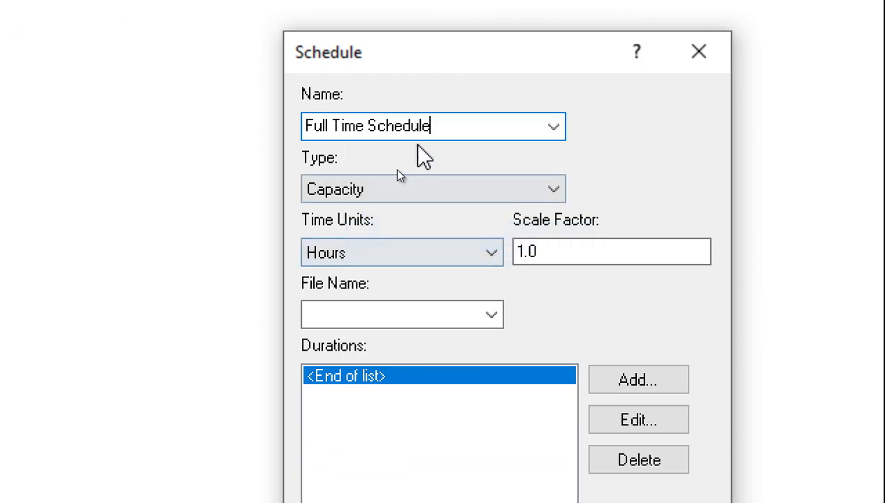
# Set the Full Time Schedule's type to Capacity and its time units to Halfhours, and accept the settings
pyautogui.click(404, 194)
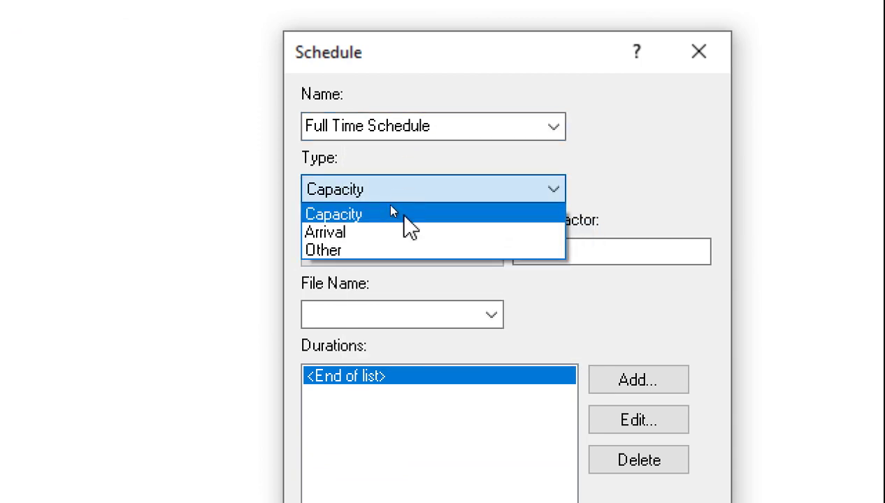
pyautogui.click(406, 213)
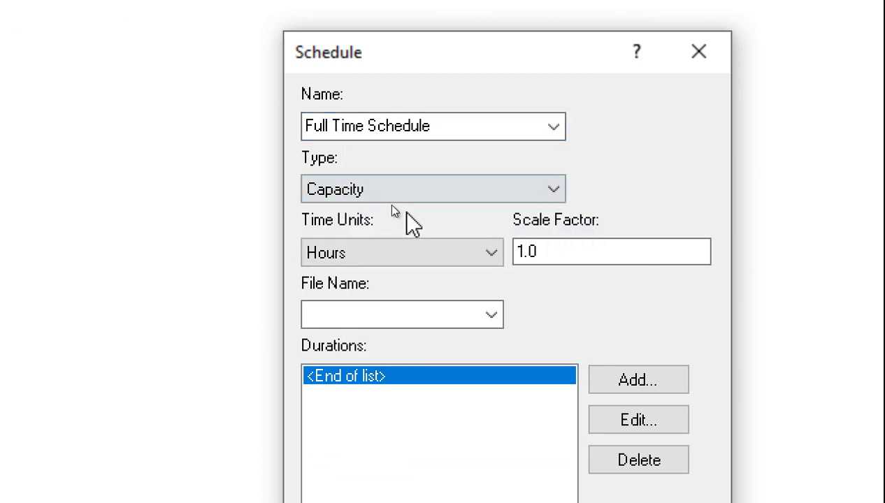
pyautogui.click(418, 259)
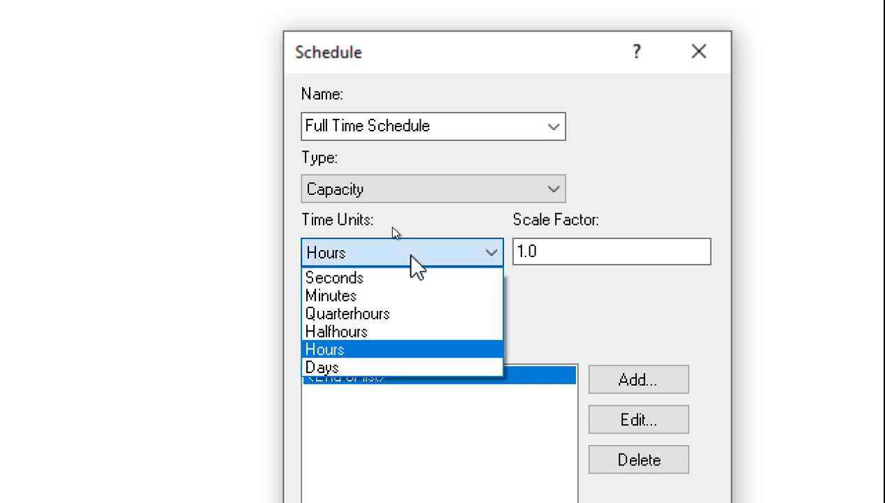
pyautogui.click(383, 332)
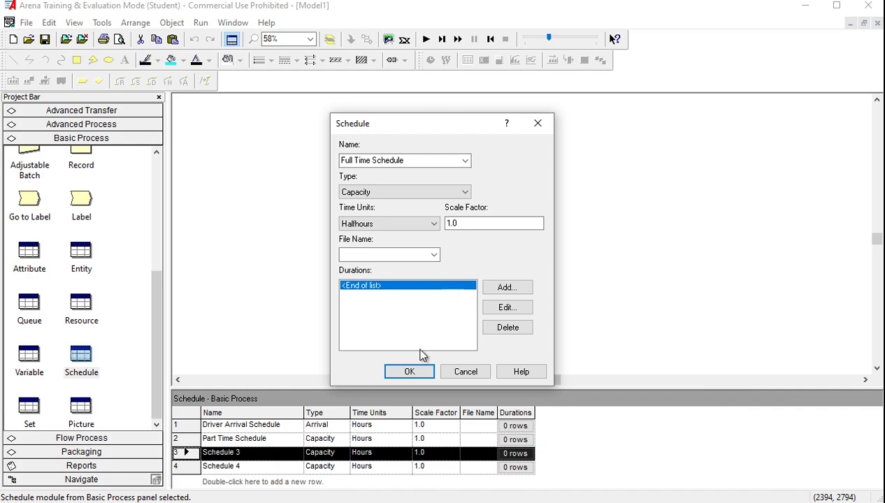
pyautogui.click(411, 372)
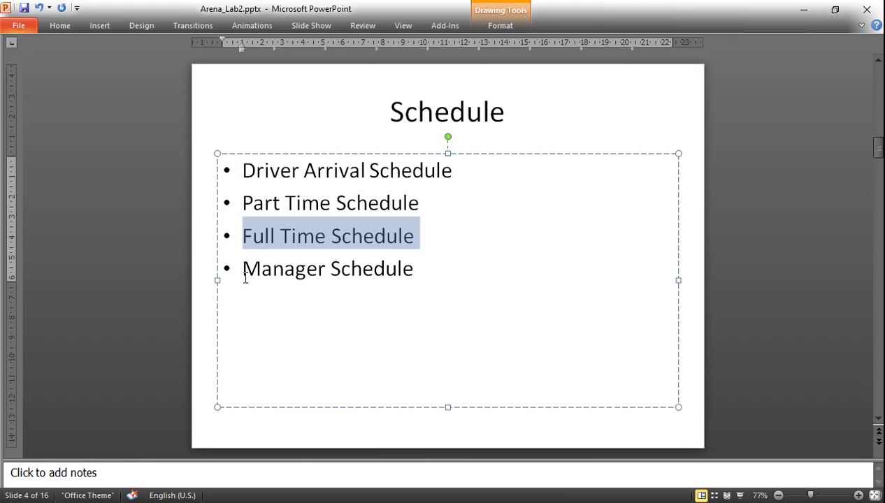
# Copy the text "Manager Schedule" from the PowerPoint slide's bullet list and switch back to Arena
pyautogui.moveTo(241, 269); pyautogui.dragTo(380, 274)
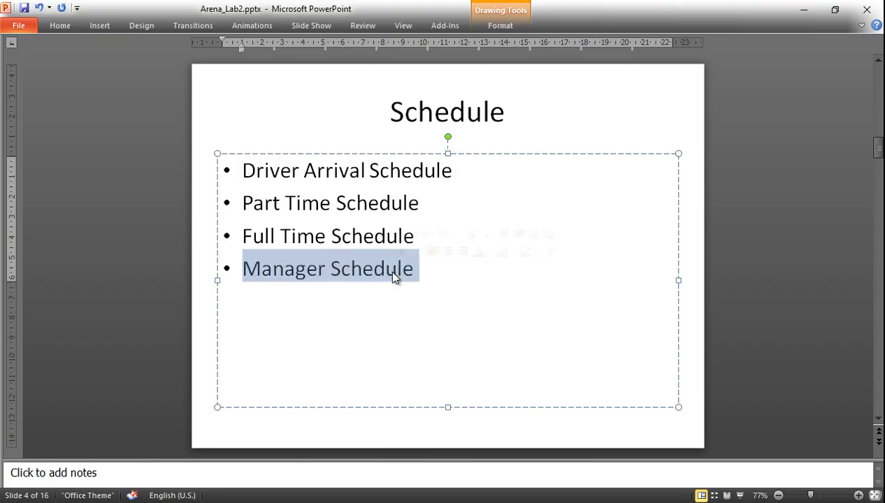
pyautogui.rightClick(388, 270)
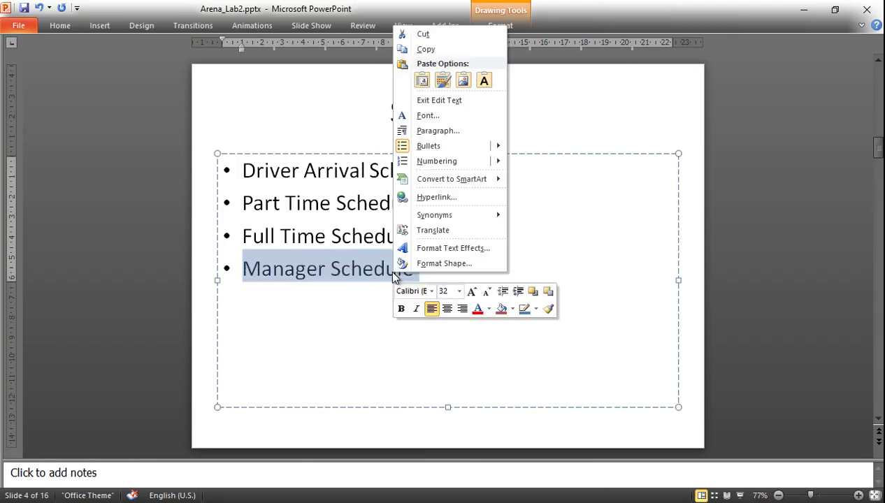
pyautogui.click(437, 48)
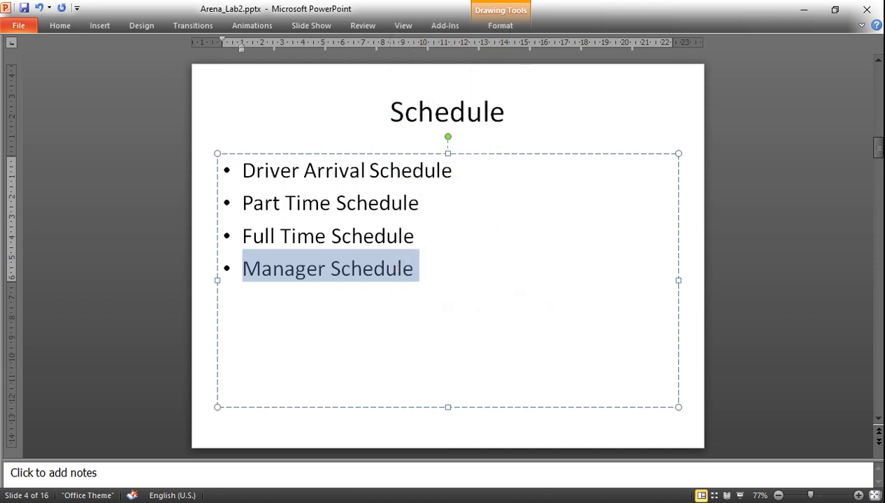
pyautogui.hotkey('alt', 'Tab')
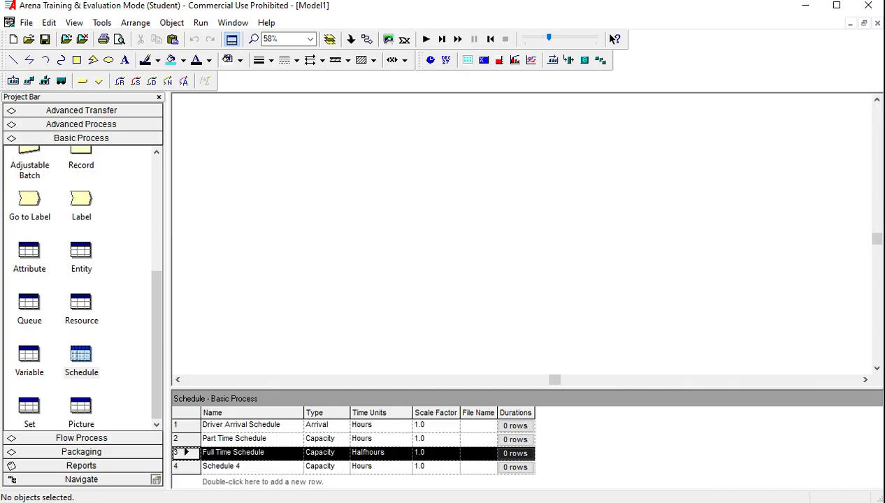
# Open Schedule 4 for editing in its dialog and rename it with the copied text "Manager Schedule"
pyautogui.click(186, 467)
pyautogui.rightClick(186, 466)
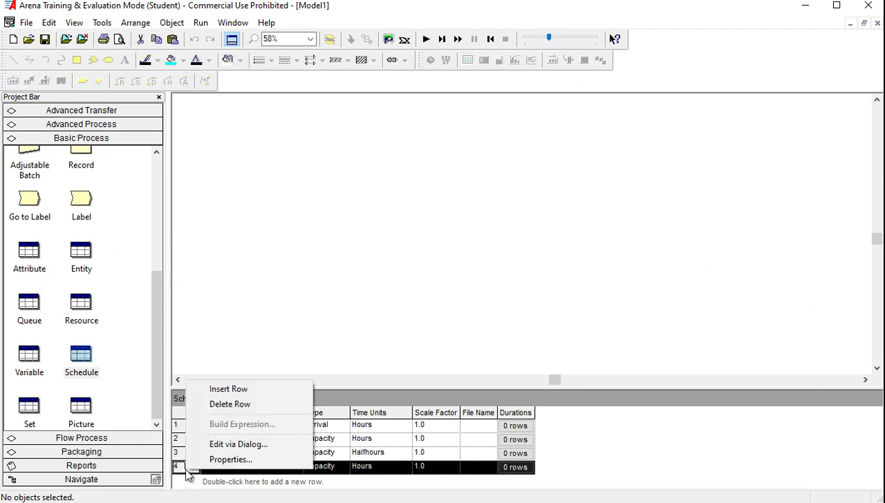
pyautogui.click(238, 443)
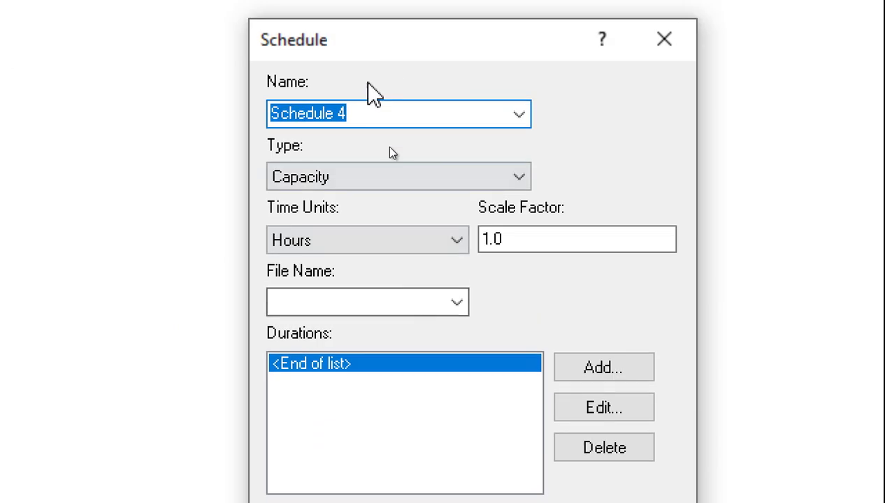
pyautogui.rightClick(330, 117)
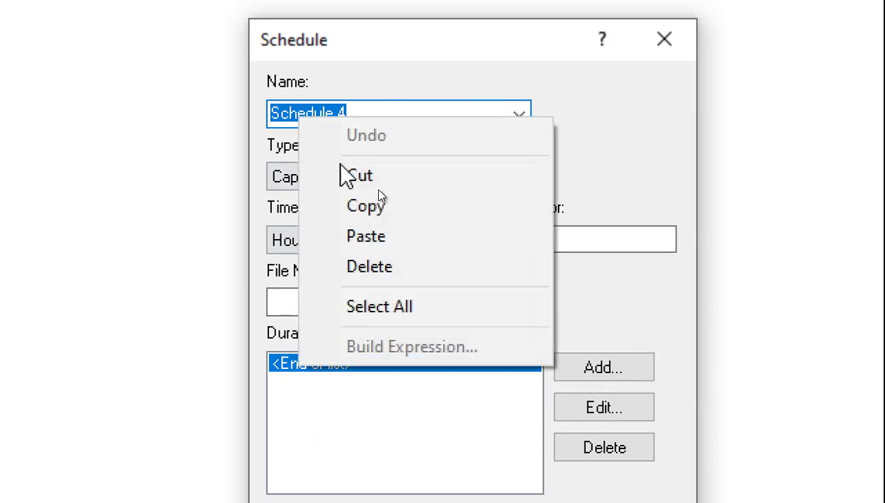
pyautogui.click(396, 238)
# Set the Manager Schedule's type to Capacity and its time units to Quarterhours, and accept the settings
pyautogui.click(448, 180)
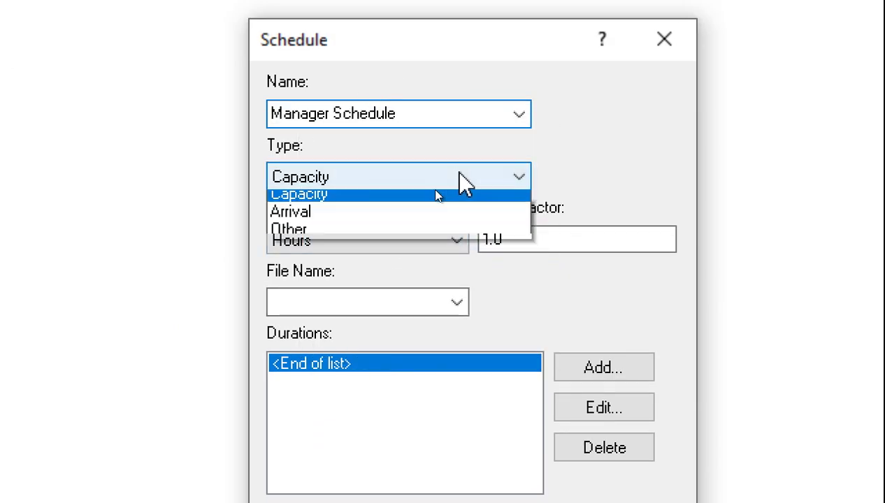
pyautogui.click(439, 202)
pyautogui.click(416, 235)
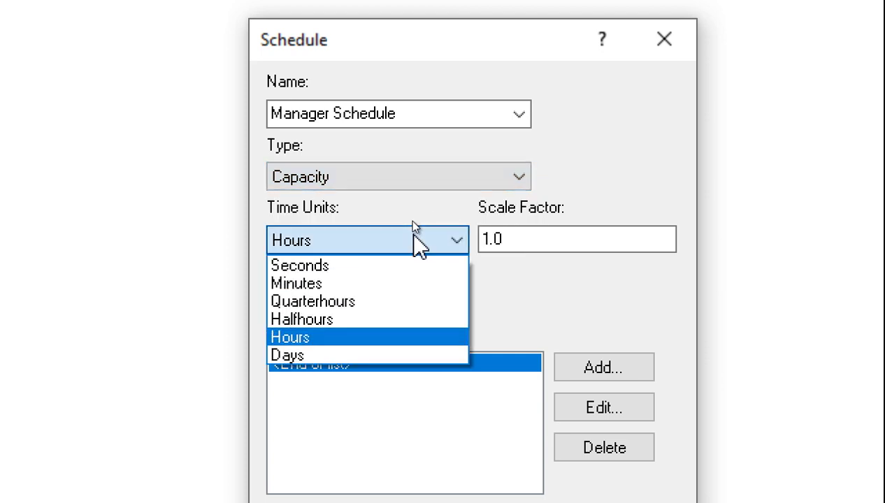
pyautogui.click(407, 302)
pyautogui.click(406, 301)
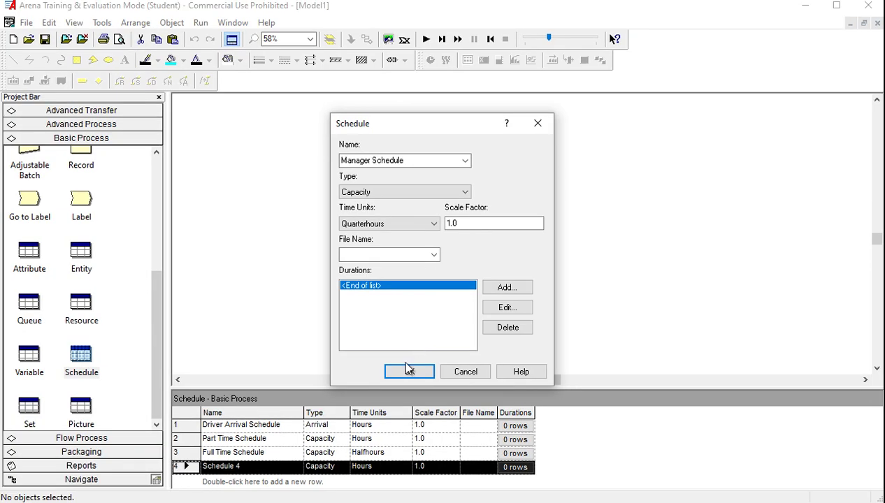
pyautogui.click(409, 371)
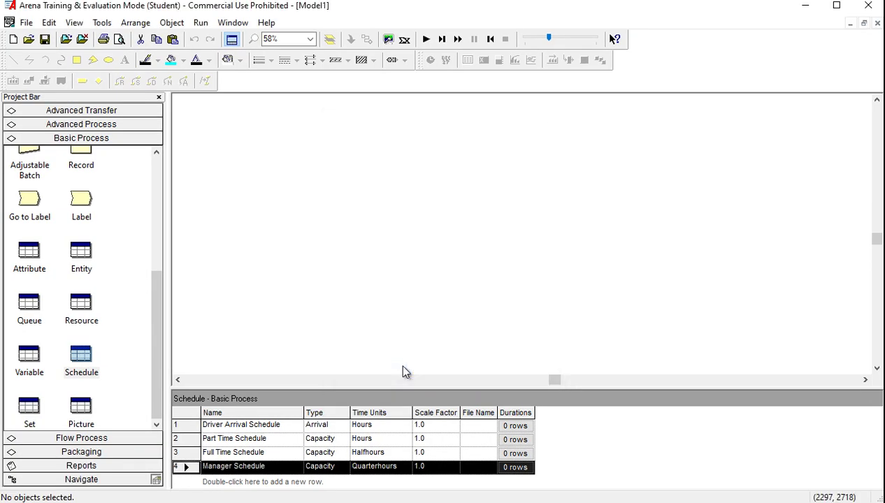
# Make the schedule table area taller, then open the Driver Arrival Schedule's durations in a repositioned, taller window
pyautogui.moveTo(363, 385); pyautogui.dragTo(373, 339)
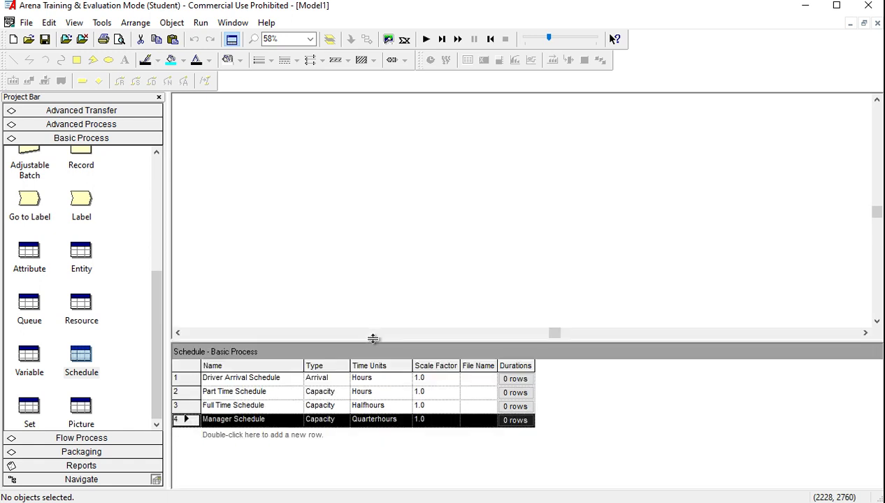
pyautogui.click(504, 383)
pyautogui.moveTo(572, 305); pyautogui.dragTo(463, 195)
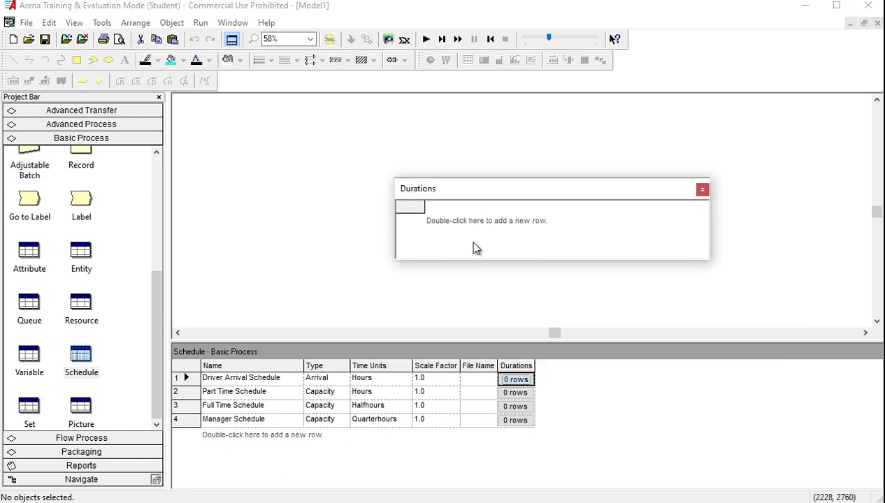
pyautogui.moveTo(469, 260); pyautogui.dragTo(469, 302)
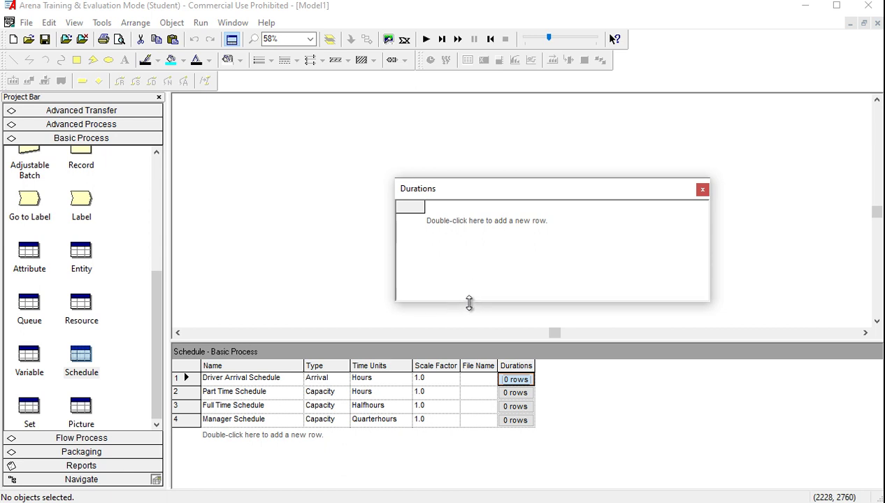
# Add two duration rows to the Driver Arrival Schedule with values 10 and 15, each with a duration of 1
pyautogui.doubleClick(480, 222)
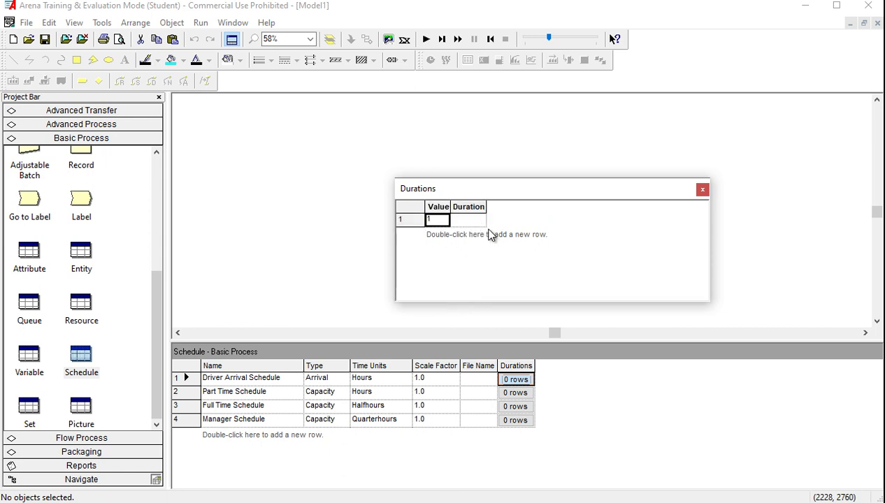
pyautogui.write('10')
pyautogui.click(472, 220)
pyautogui.write('1')
pyautogui.doubleClick(455, 235)
pyautogui.write('1')
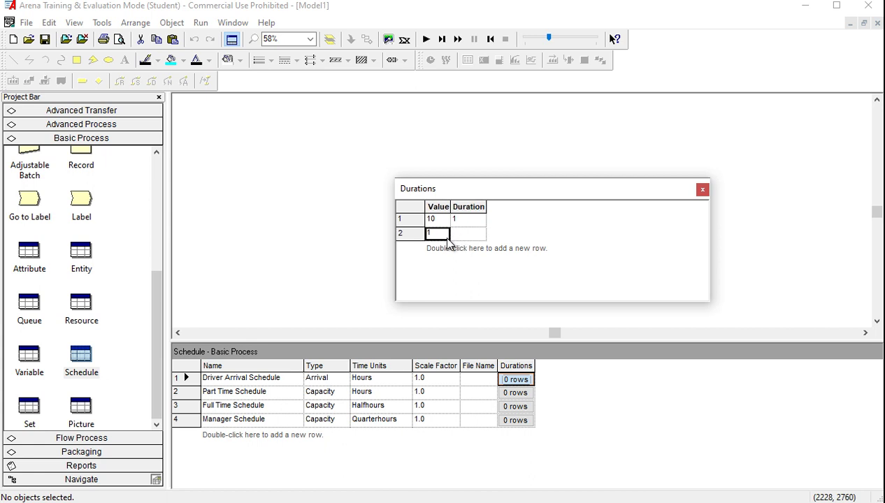
pyautogui.click(456, 233)
pyautogui.write('1')
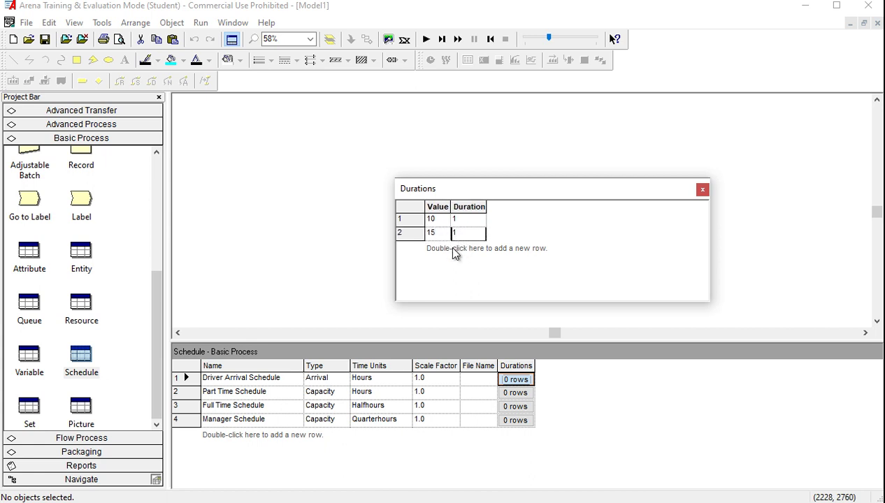
# Add a third duration row to the Driver Arrival Schedule with value 25 and duration 1
pyautogui.doubleClick(453, 248)
pyautogui.write('1')
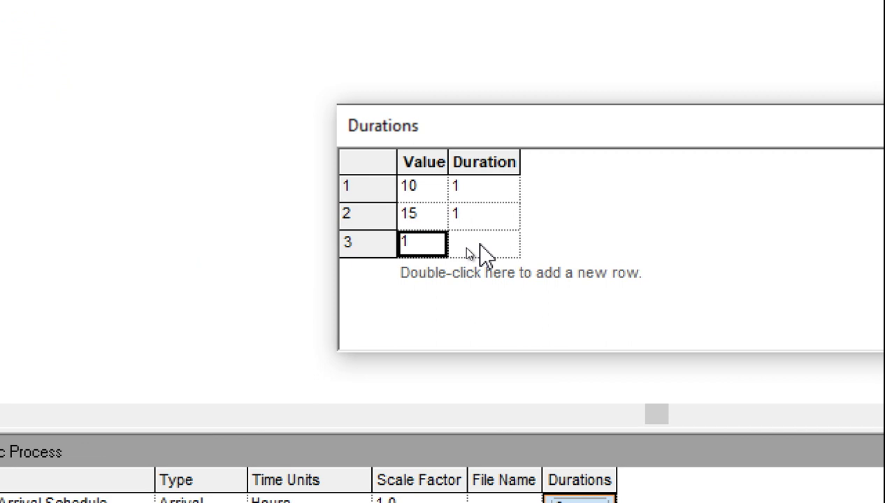
pyautogui.click(480, 246)
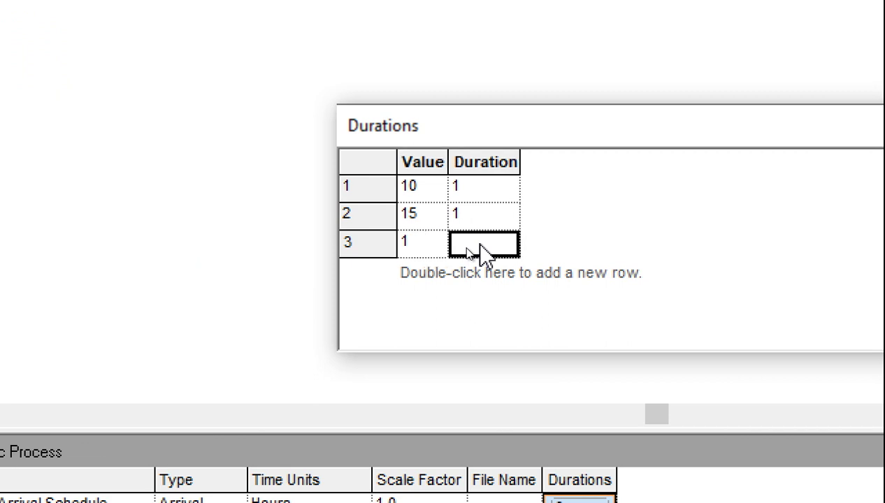
pyautogui.write('1')
pyautogui.press('Return')
pyautogui.click(423, 243)
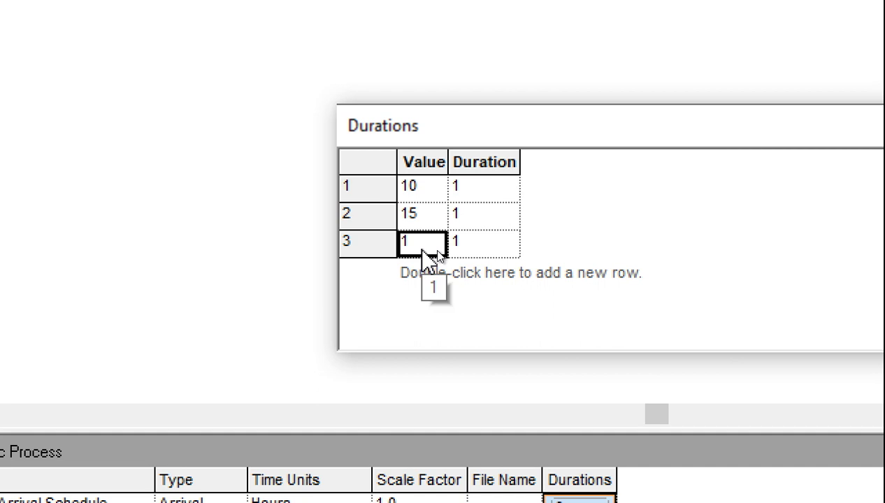
pyautogui.write('25')
pyautogui.press('Return')
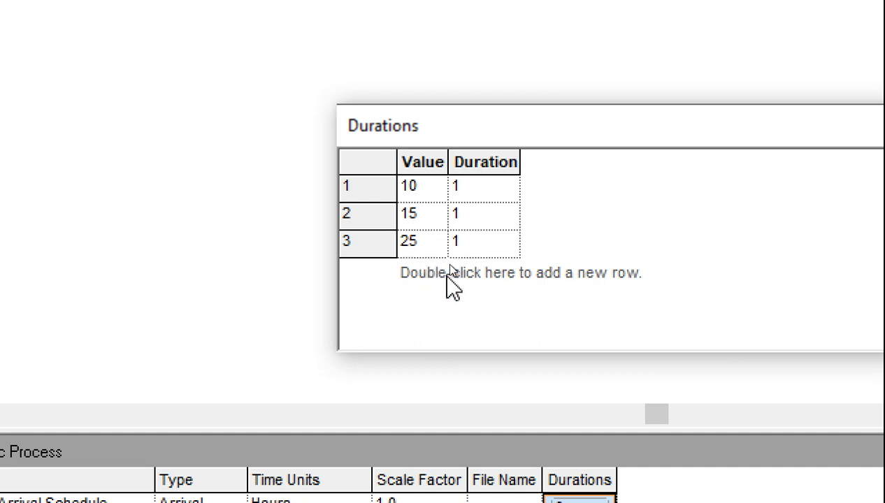
# Add a fourth duration row to the Driver Arrival Schedule with value 37 and duration 1
pyautogui.doubleClick(450, 289)
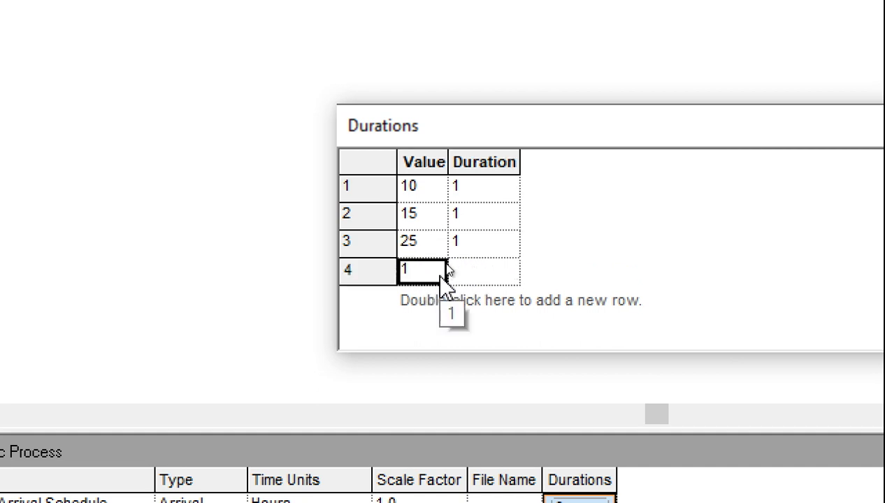
pyautogui.write('37')
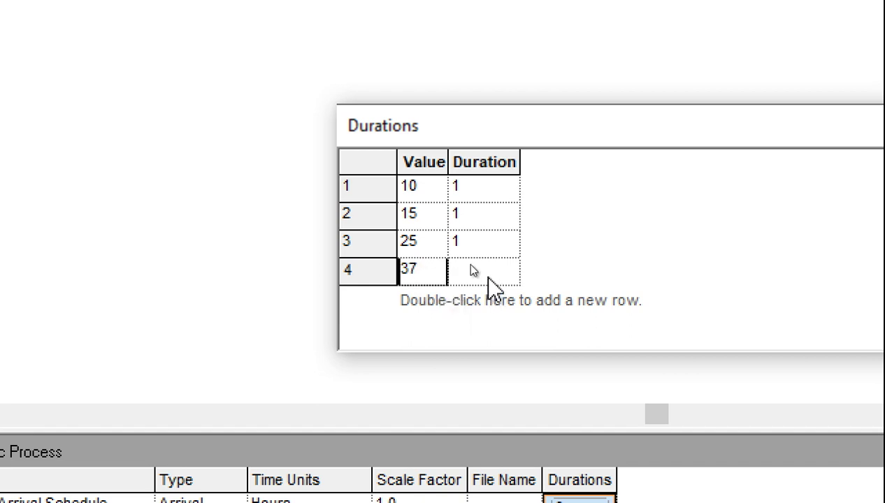
pyautogui.press('Return')
pyautogui.click(482, 276)
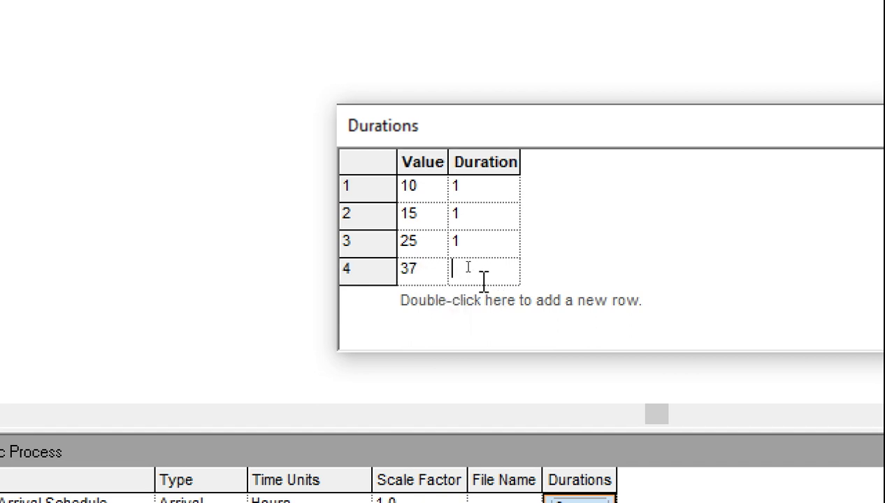
pyautogui.write('1')
pyautogui.press('Return')
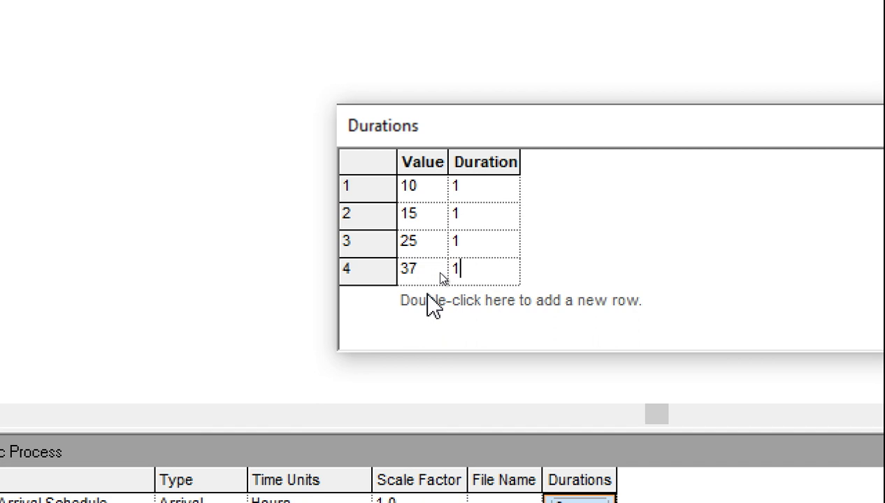
# Add a fifth duration row to the Driver Arrival Schedule with value 36 and duration 1
pyautogui.doubleClick(428, 299)
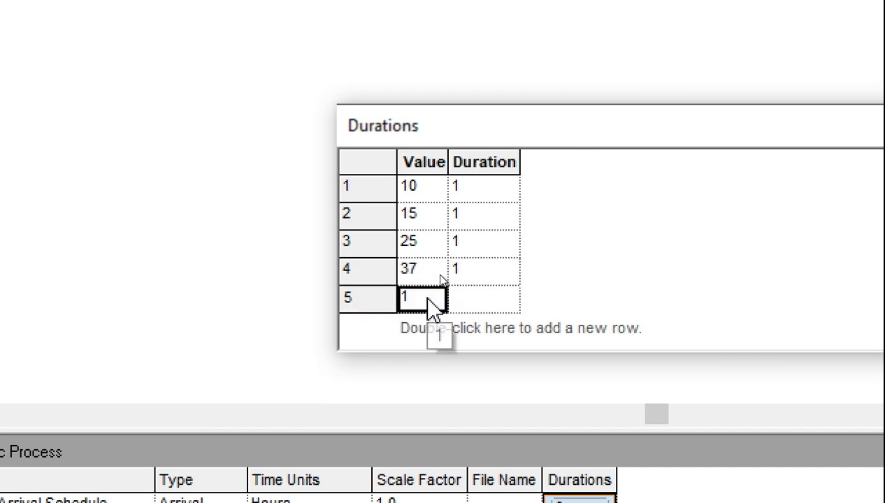
pyautogui.write('36')
pyautogui.press('Return')
pyautogui.click(487, 301)
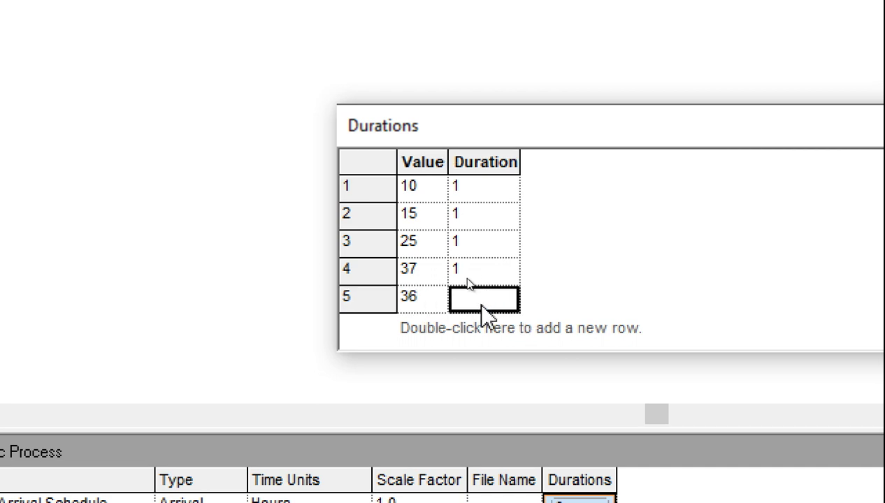
pyautogui.write('1')
# Add a sixth duration row to the Driver Arrival Schedule with value 11 and duration 1
pyautogui.doubleClick(509, 336)
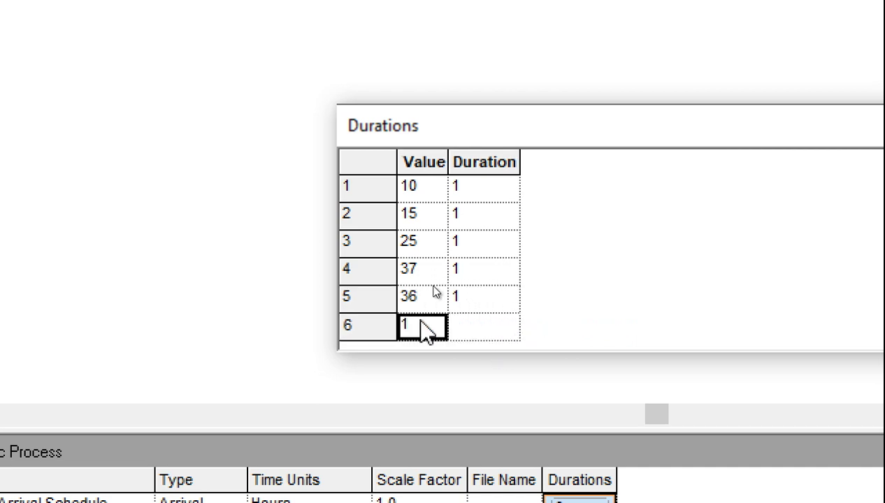
pyautogui.write('11')
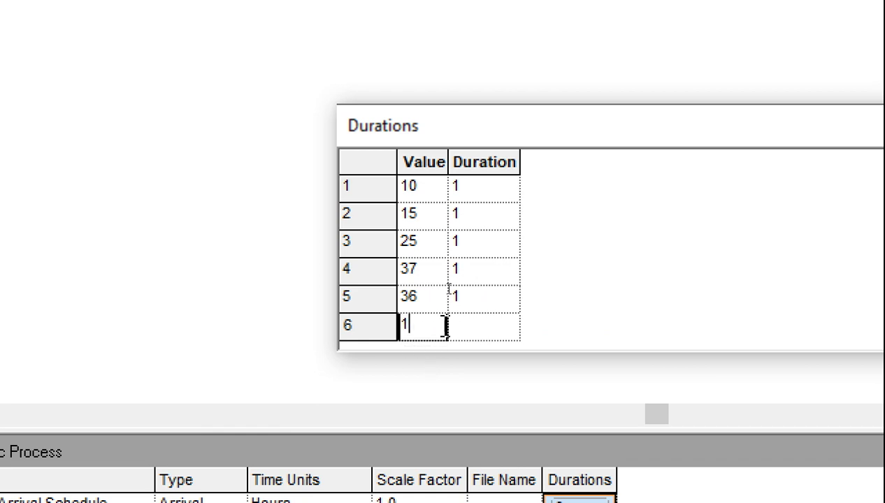
pyautogui.press('Return')
pyautogui.click(467, 328)
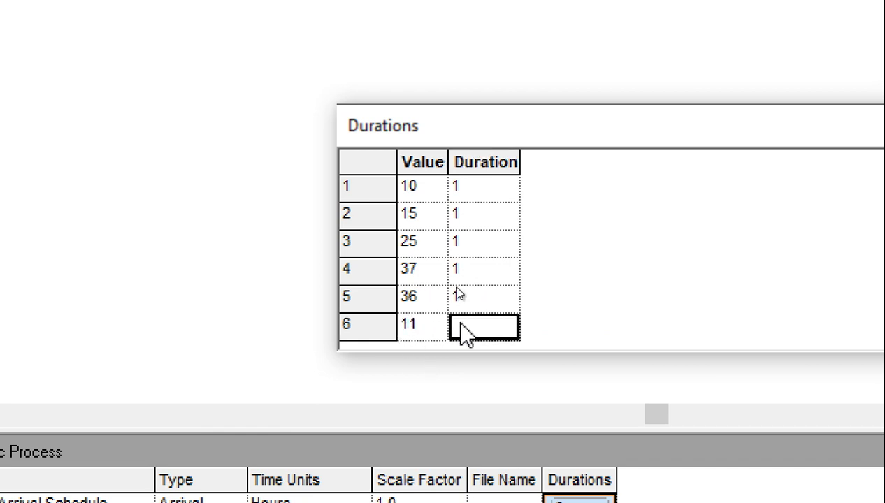
pyautogui.write('1')
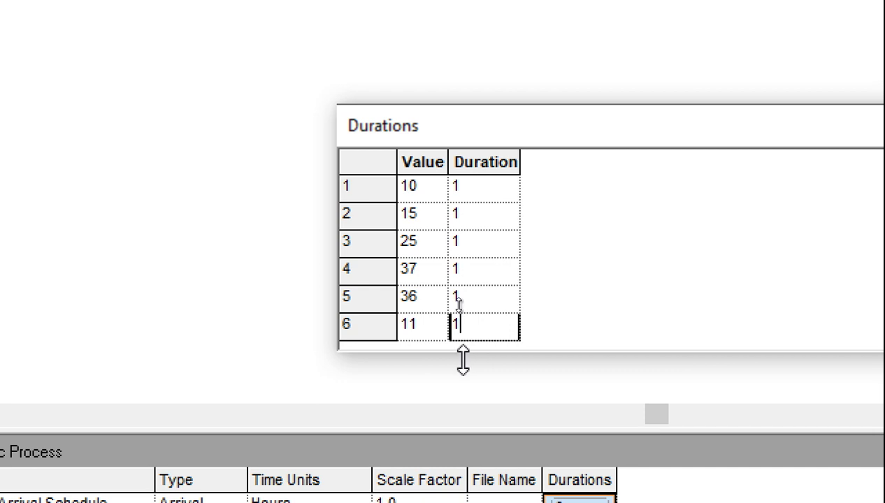
# Make the Durations window taller and add a seventh Driver Arrival Schedule row with value 21 and duration 1
pyautogui.moveTo(464, 353); pyautogui.dragTo(463, 428)
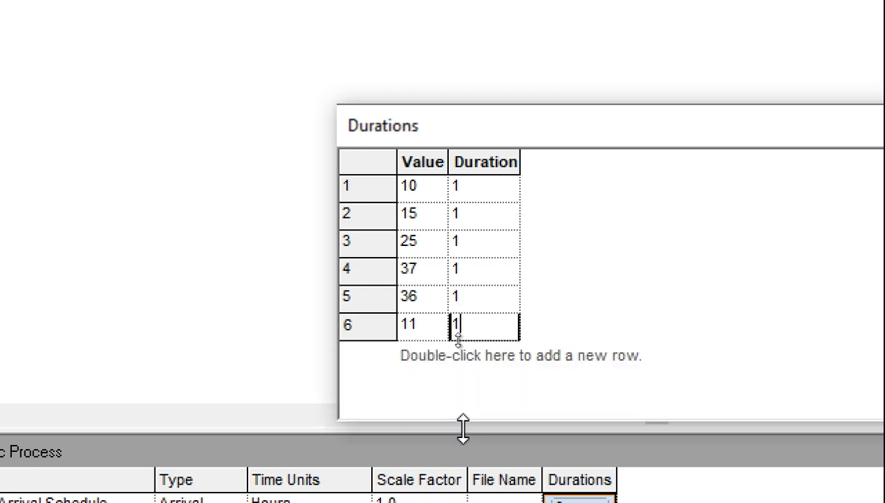
pyautogui.doubleClick(458, 364)
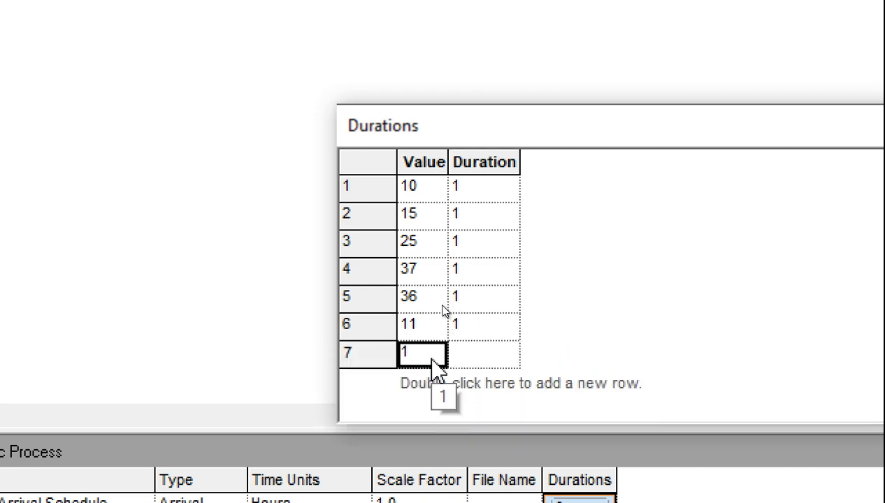
pyautogui.write('21')
pyautogui.click(460, 364)
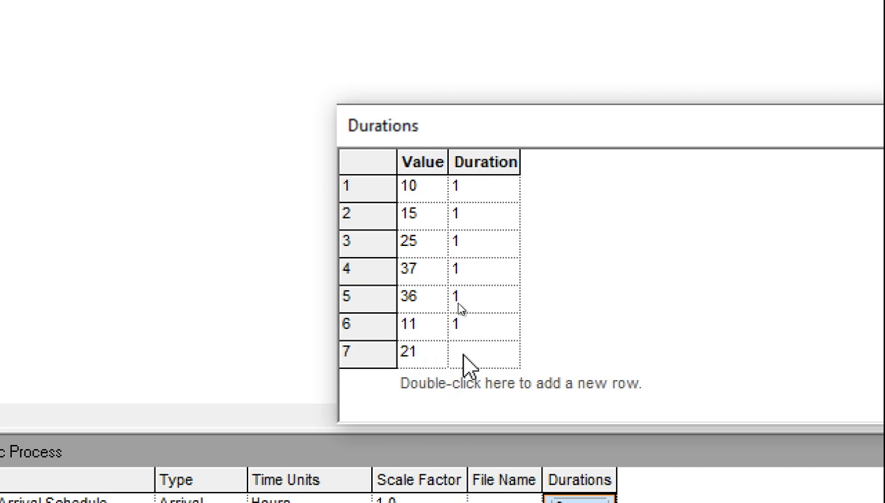
pyautogui.write('1')
# Add an eighth duration row to the Driver Arrival Schedule with value 24 and duration 1, and close its durations
pyautogui.doubleClick(459, 397)
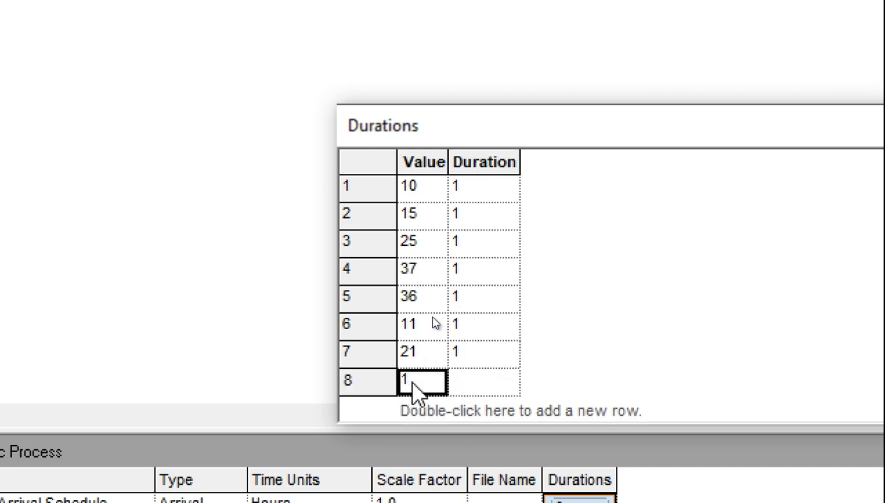
pyautogui.write('24')
pyautogui.click(465, 388)
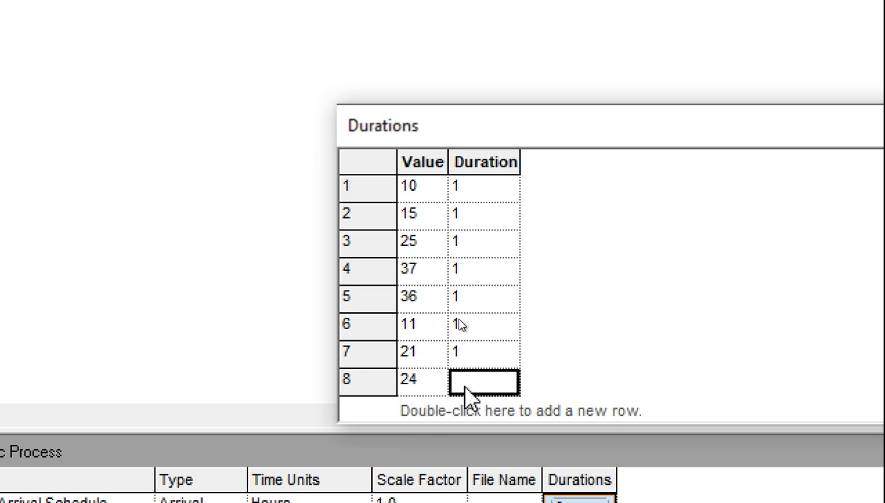
pyautogui.write('1')
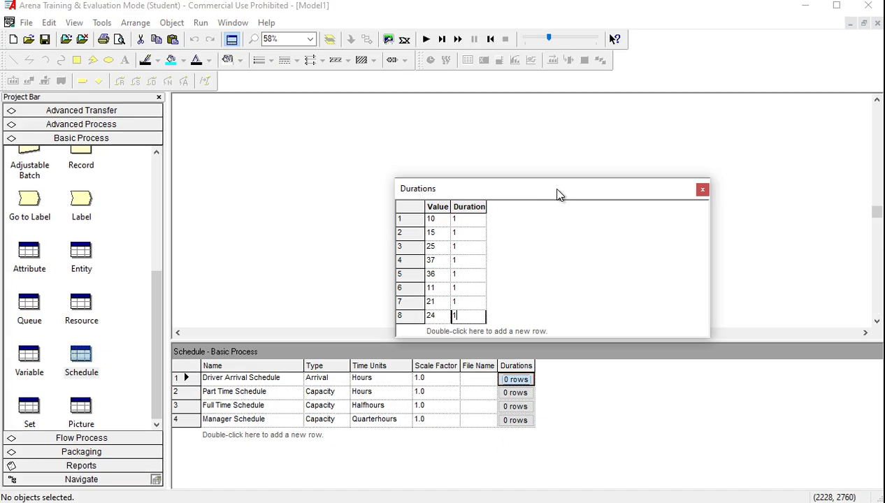
pyautogui.click(702, 190)
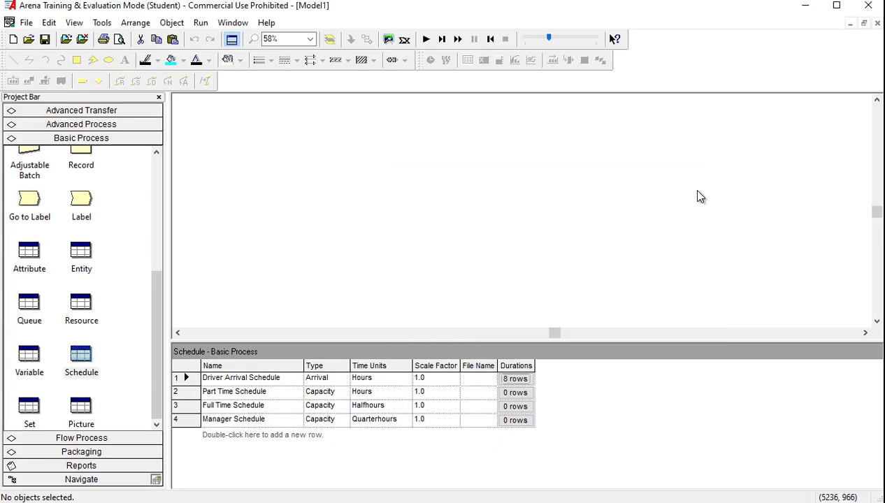
# Open the Part Time Schedule's durations in a repositioned window and add a first row with value 0 and duration 2
pyautogui.click(521, 394)
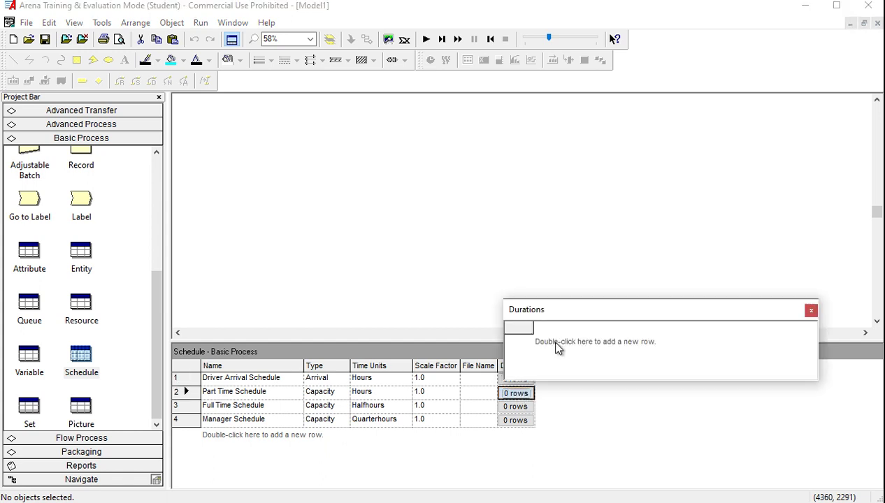
pyautogui.moveTo(564, 300); pyautogui.dragTo(377, 231)
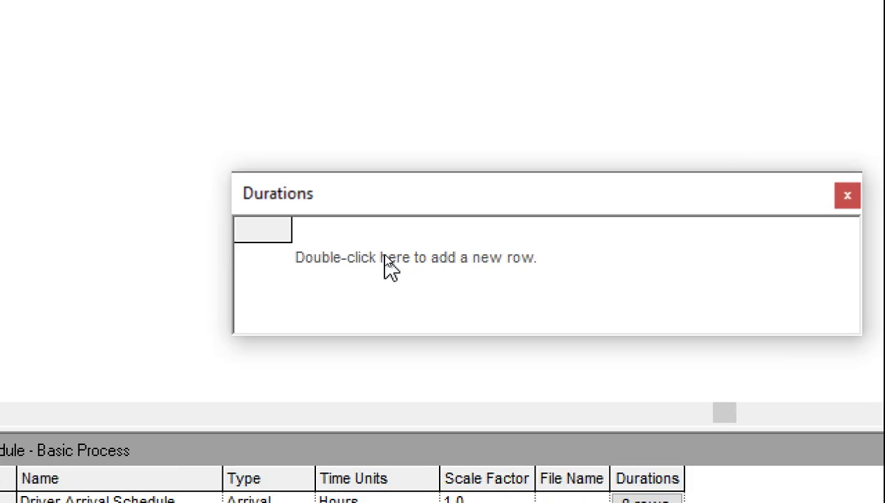
pyautogui.doubleClick(388, 258)
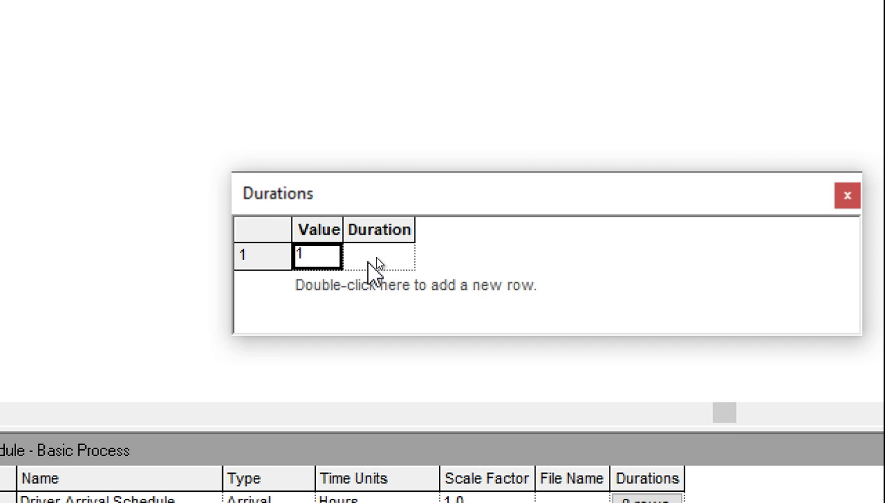
pyautogui.press('BackSpace')
pyautogui.write('0')
pyautogui.press('Return')
pyautogui.click(362, 260)
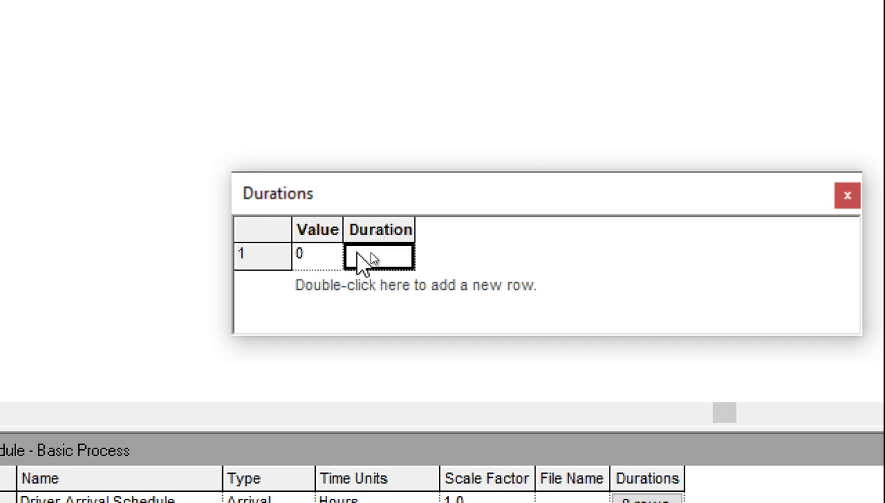
pyautogui.write('2')
# Add two more Part Time Schedule rows, value 1 with duration 4 and value 0 with duration 3, and close its durations
pyautogui.doubleClick(323, 285)
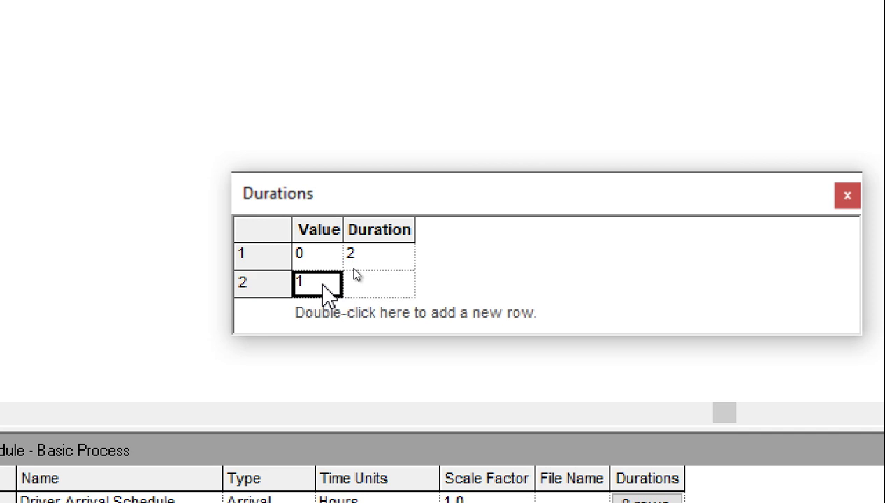
pyautogui.click(365, 286)
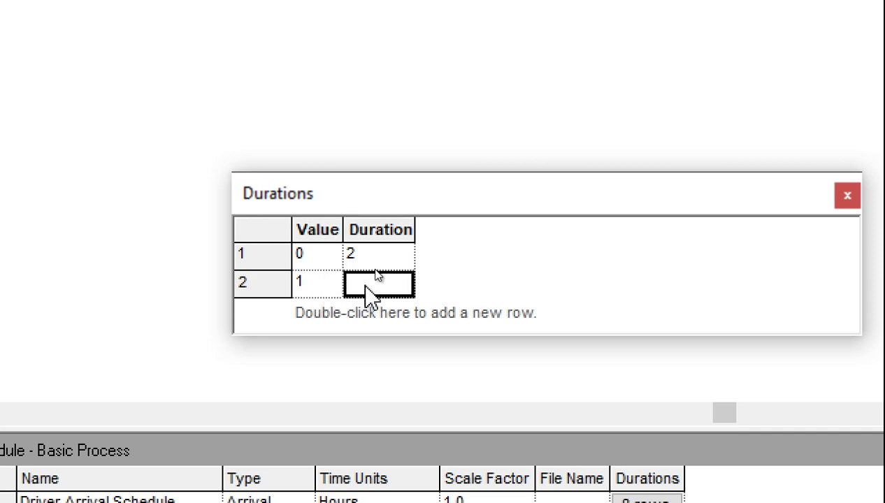
pyautogui.write('4')
pyautogui.doubleClick(336, 312)
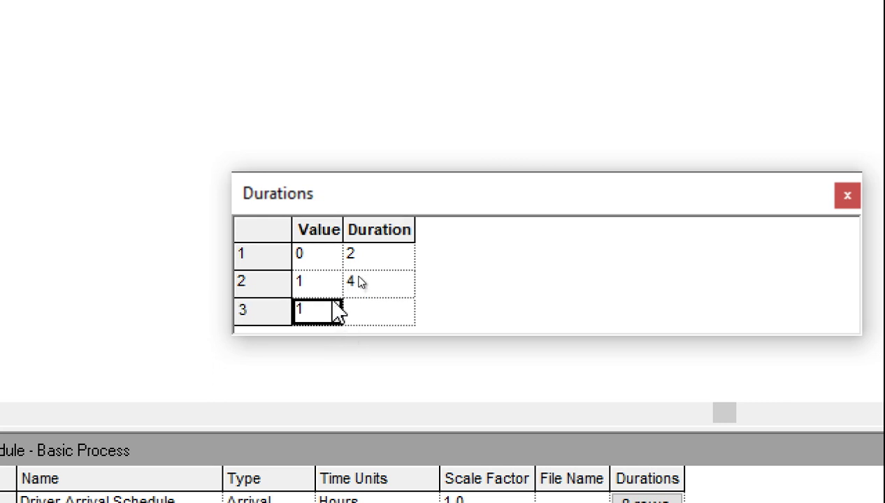
pyautogui.press('BackSpace')
pyautogui.write('0')
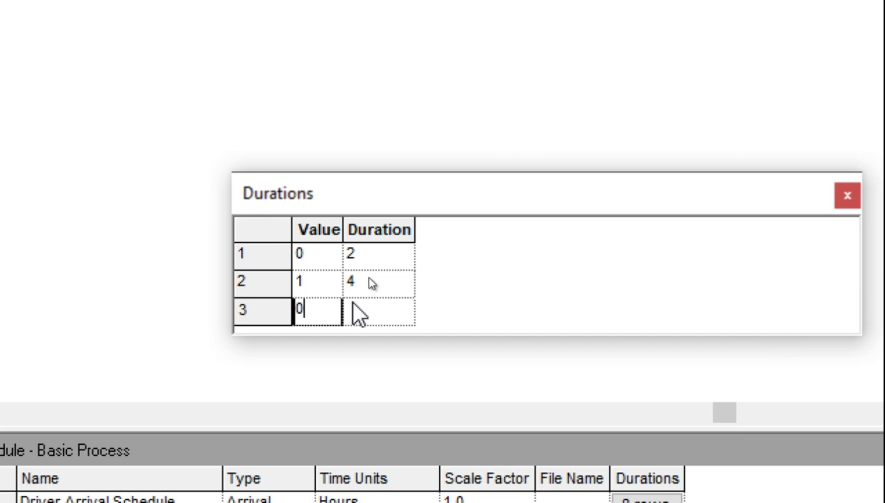
pyautogui.click(353, 307)
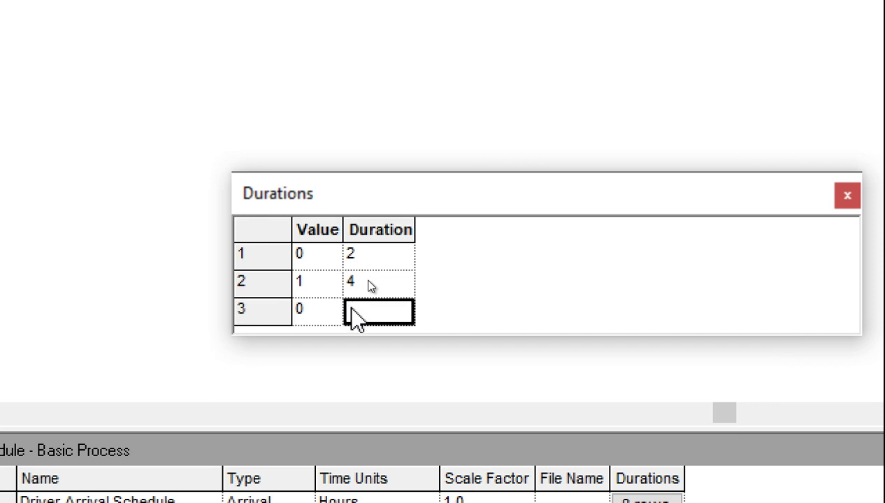
pyautogui.write('3')
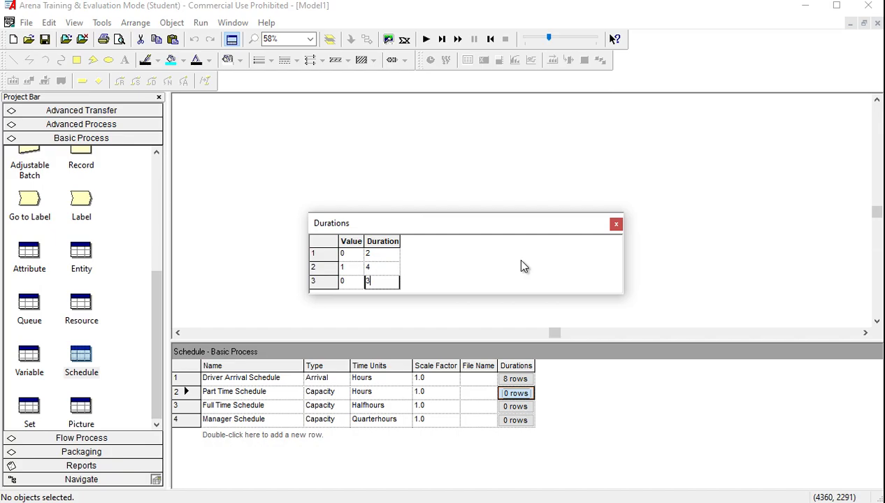
pyautogui.click(615, 226)
# Open the Full Time Schedule's durations in a repositioned window and add a first row with value 1 and duration 5
pyautogui.click(527, 410)
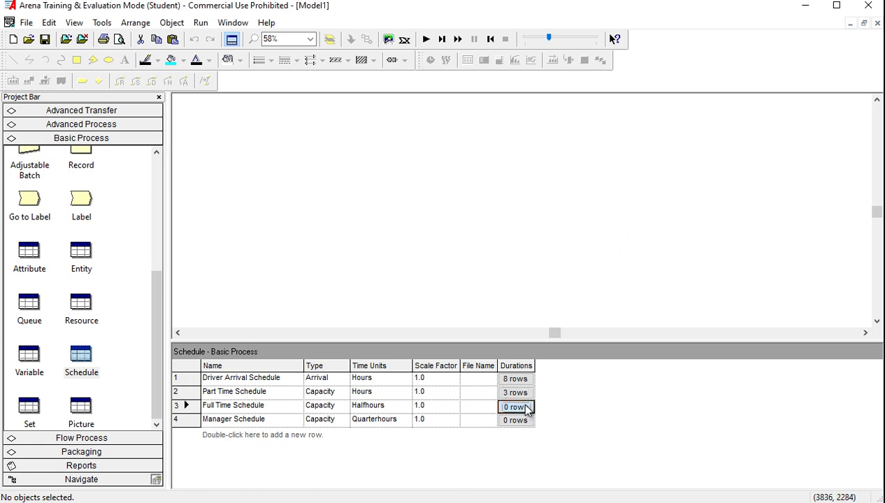
pyautogui.moveTo(570, 331); pyautogui.dragTo(406, 259)
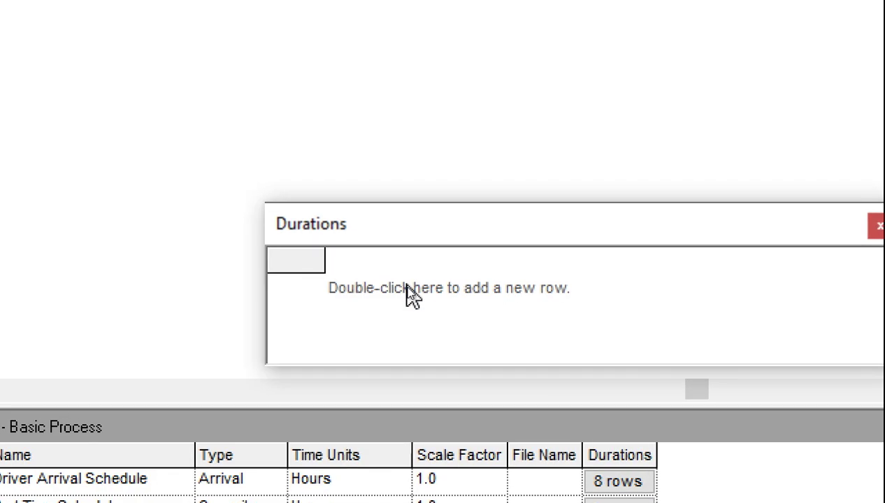
pyautogui.doubleClick(409, 283)
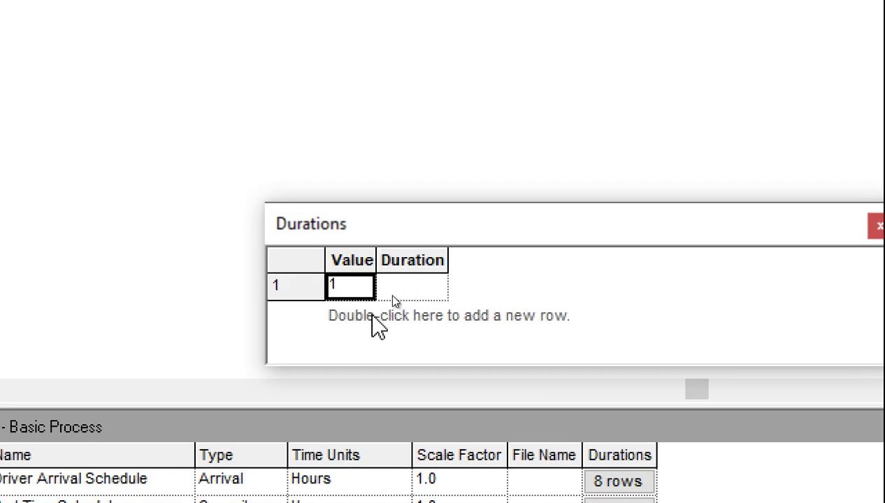
pyautogui.click(405, 290)
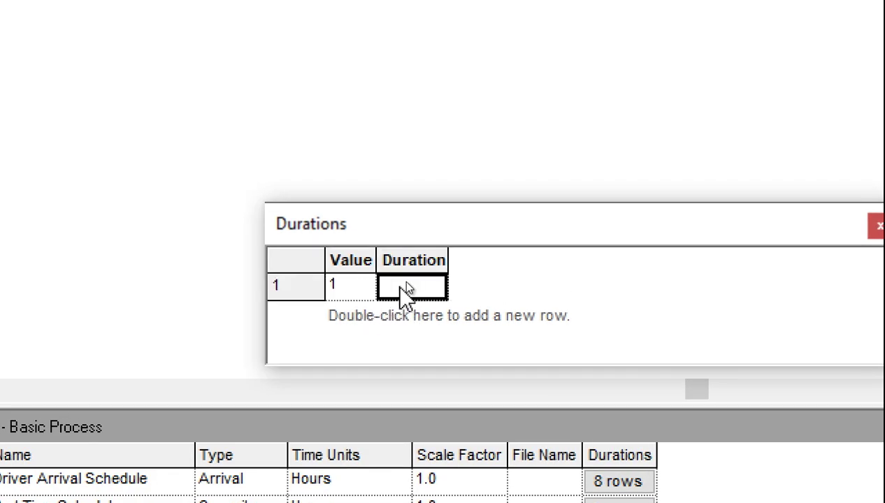
pyautogui.write('5')
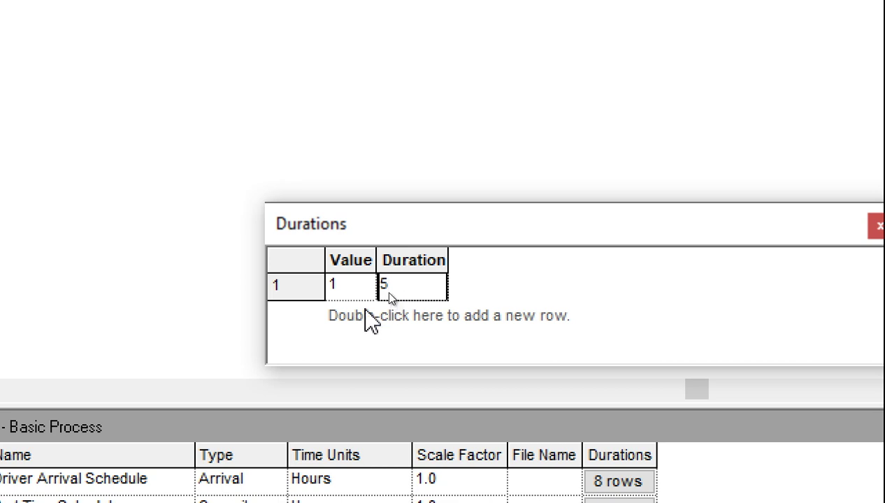
# Add two more Full Time Schedule rows, value 0 with duration 2 and value 1 with duration 11, and close its durations
pyautogui.doubleClick(390, 312)
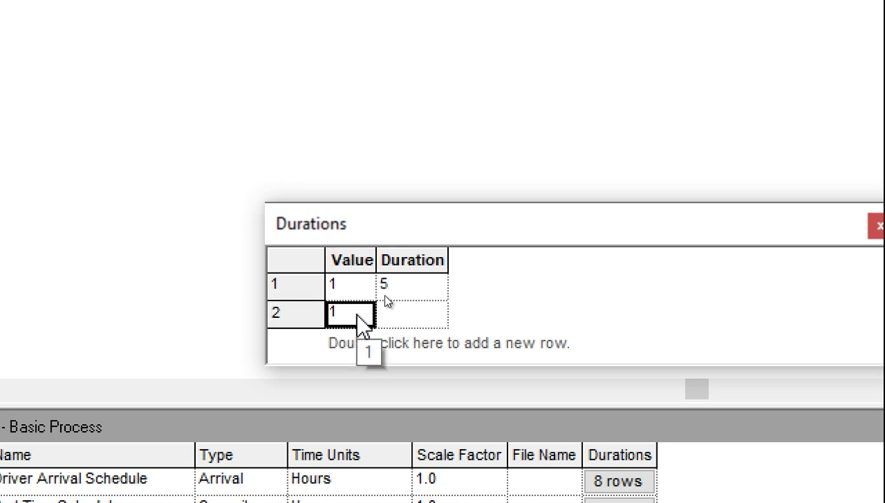
pyautogui.press('BackSpace')
pyautogui.write('0')
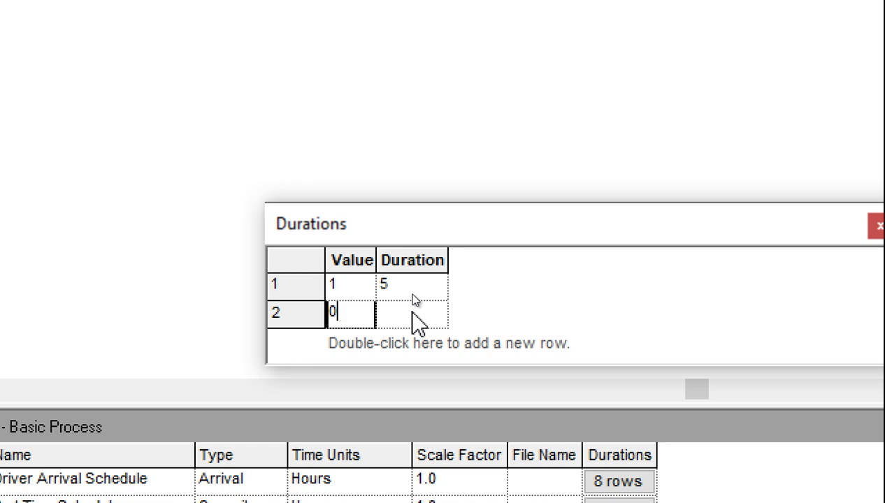
pyautogui.click(413, 315)
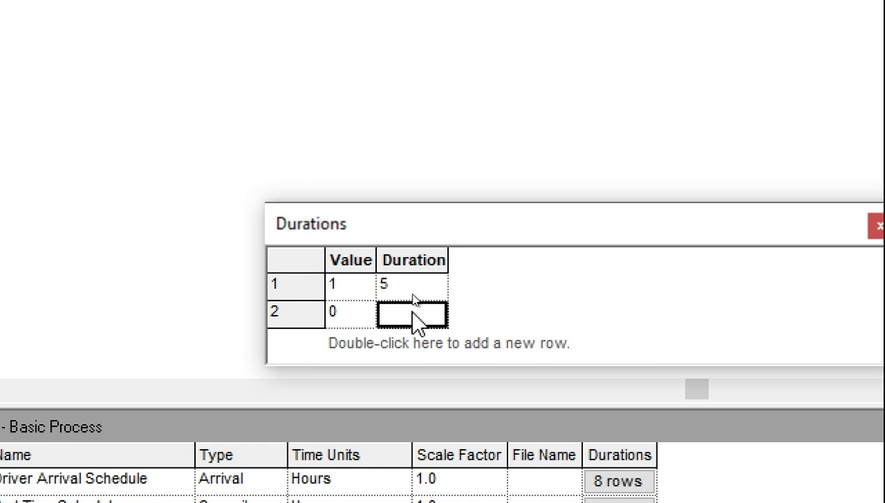
pyautogui.write('2')
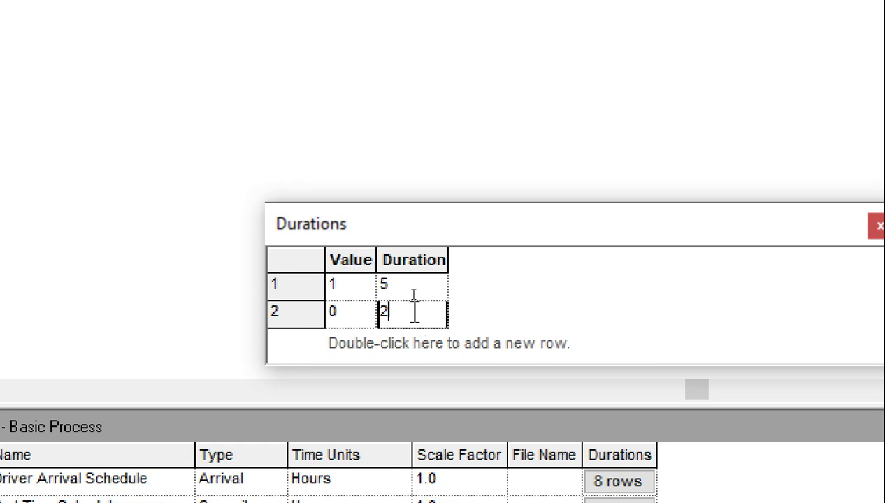
pyautogui.doubleClick(402, 351)
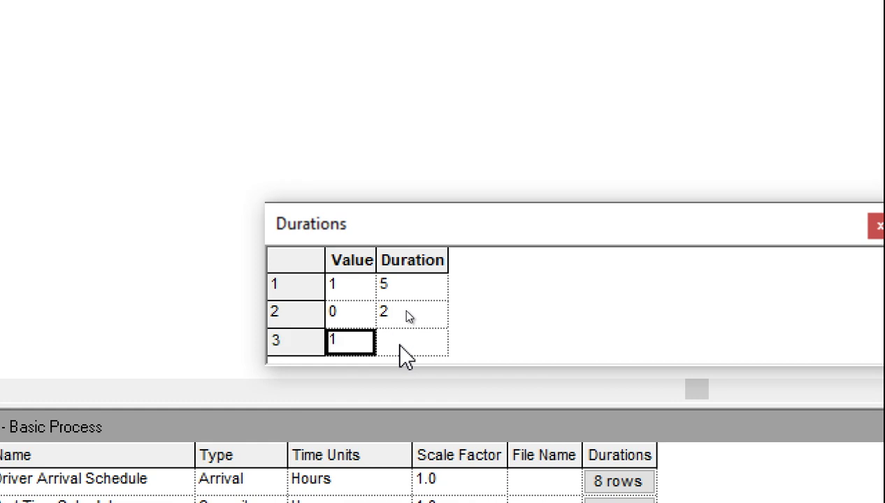
pyautogui.click(400, 345)
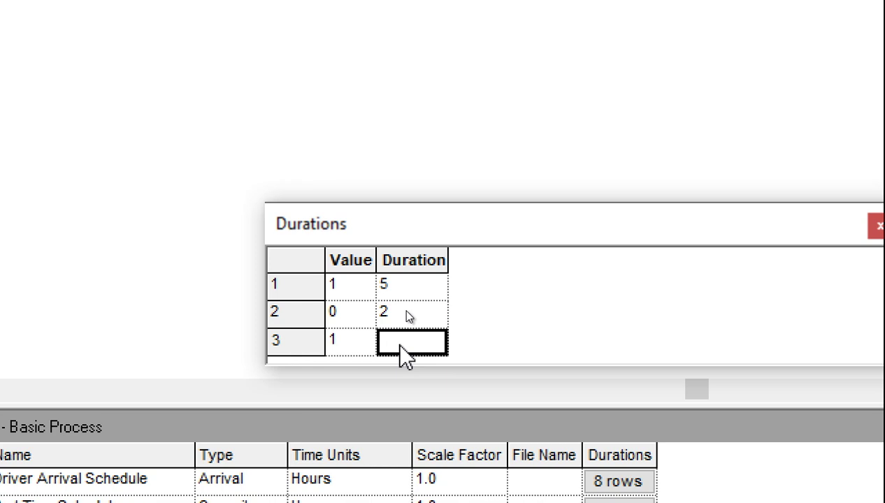
pyautogui.write('11')
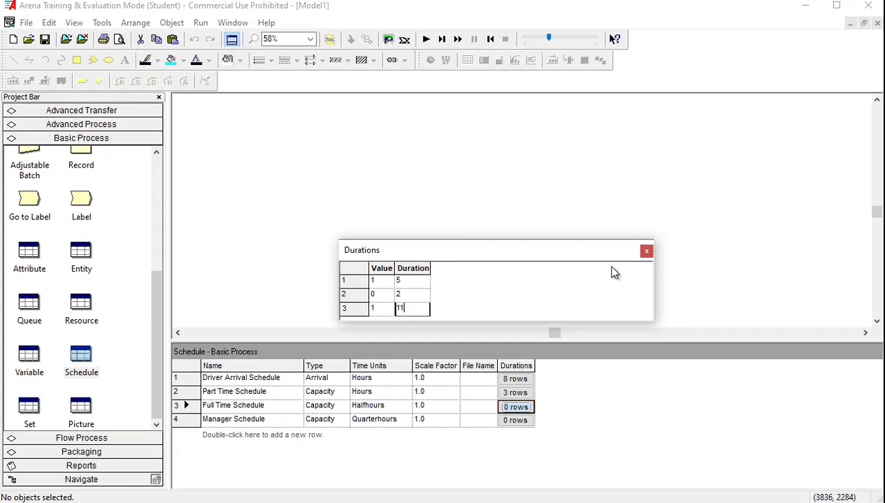
pyautogui.click(878, 225)
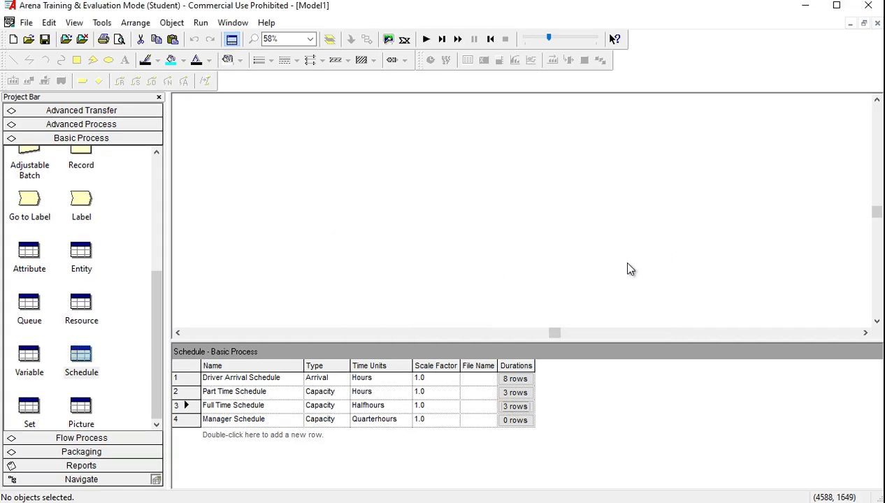
# Open the Manager Schedule's durations in a repositioned window and add a first row with value 1 and duration 21
pyautogui.click(515, 420)
pyautogui.moveTo(591, 344); pyautogui.dragTo(416, 250)
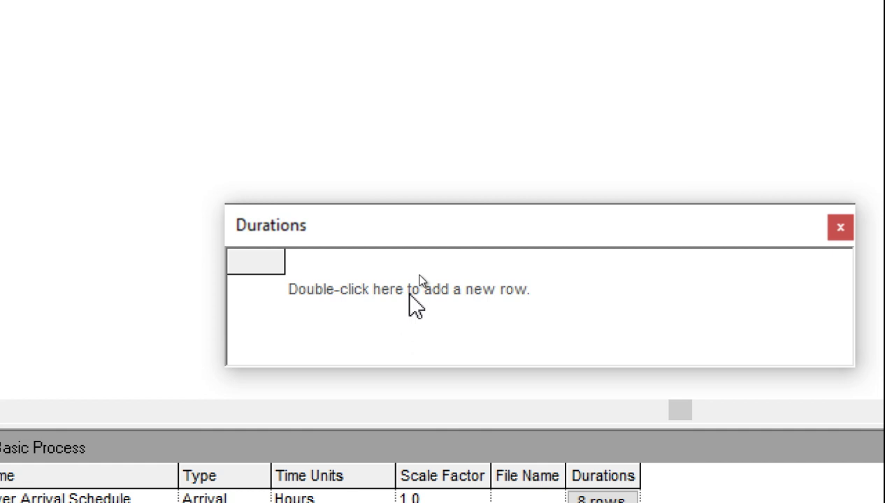
pyautogui.doubleClick(414, 307)
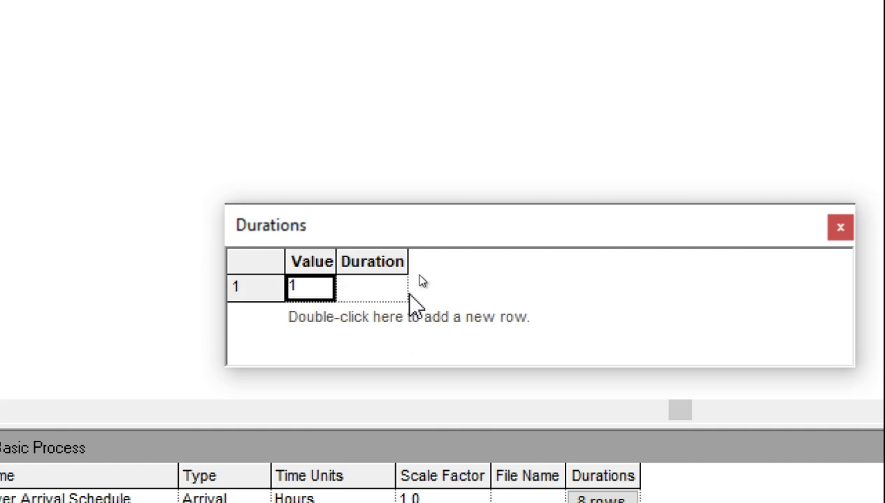
pyautogui.click(372, 293)
pyautogui.write('21')
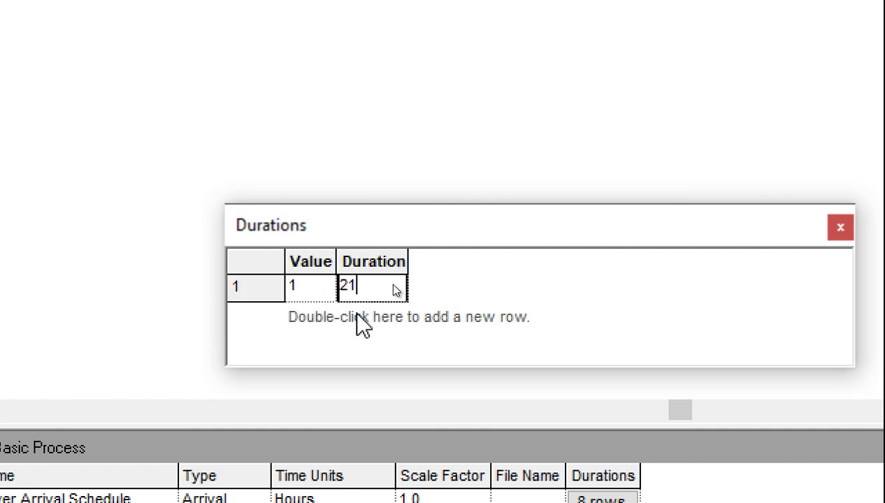
# Add two more Manager Schedule rows, value 0 with duration 4 and value 1 with duration 11, and close its durations
pyautogui.doubleClick(353, 318)
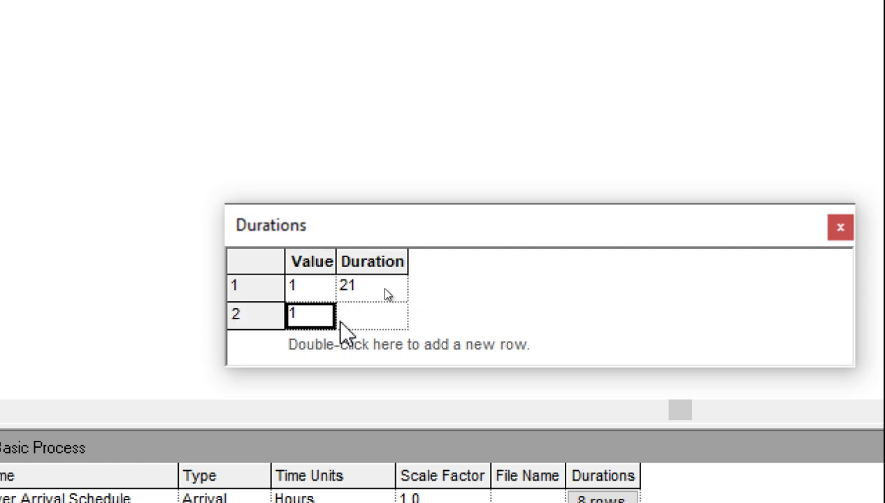
pyautogui.write('0')
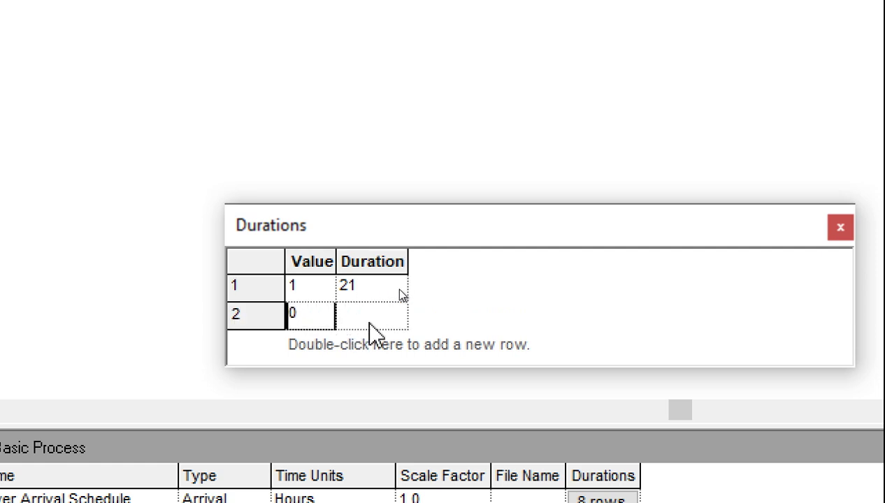
pyautogui.click(365, 326)
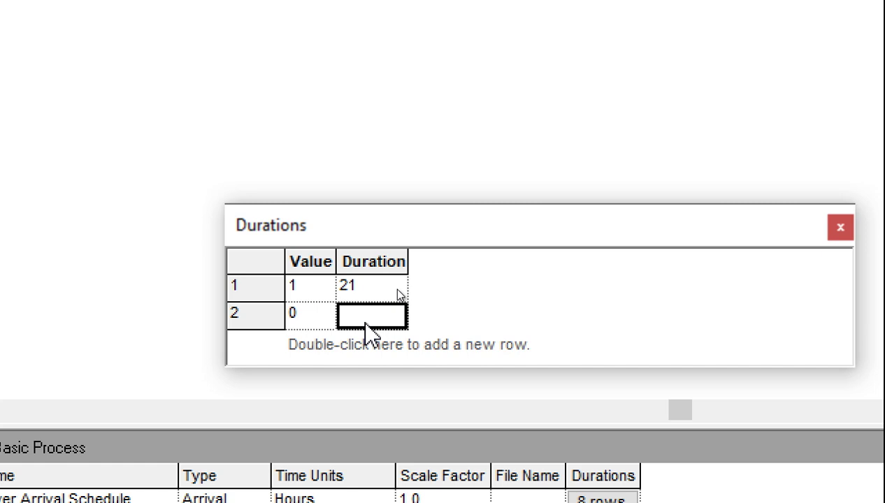
pyautogui.write('4')
pyautogui.doubleClick(346, 346)
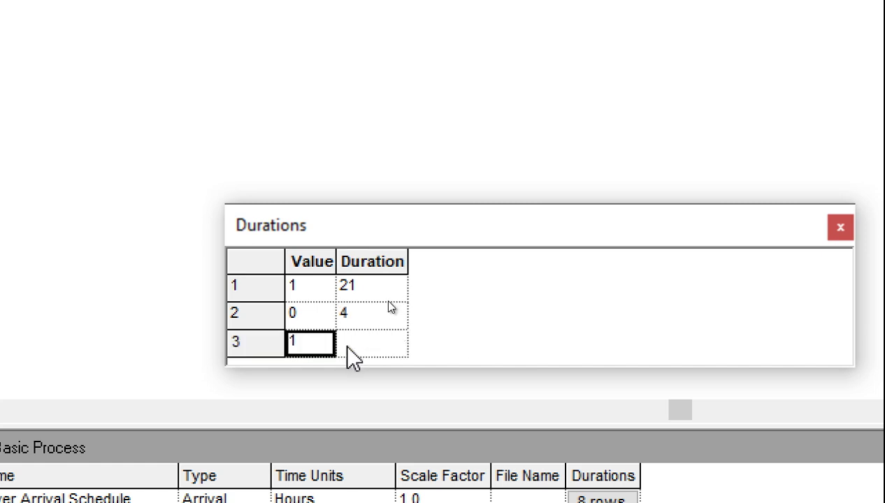
pyautogui.click(348, 349)
pyautogui.write('1')
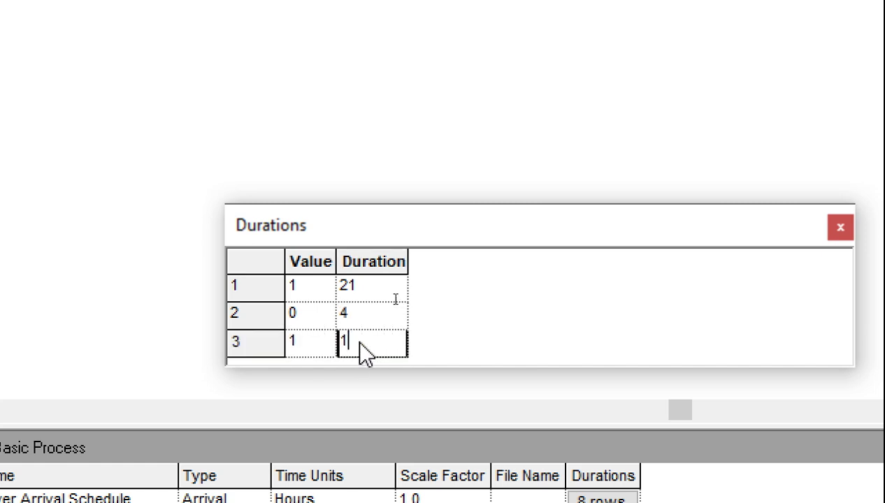
pyautogui.write('1')
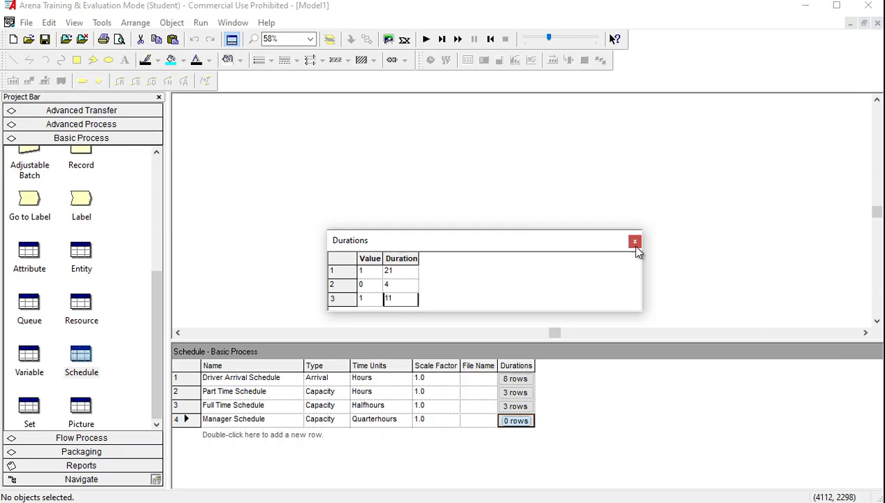
pyautogui.click(840, 227)
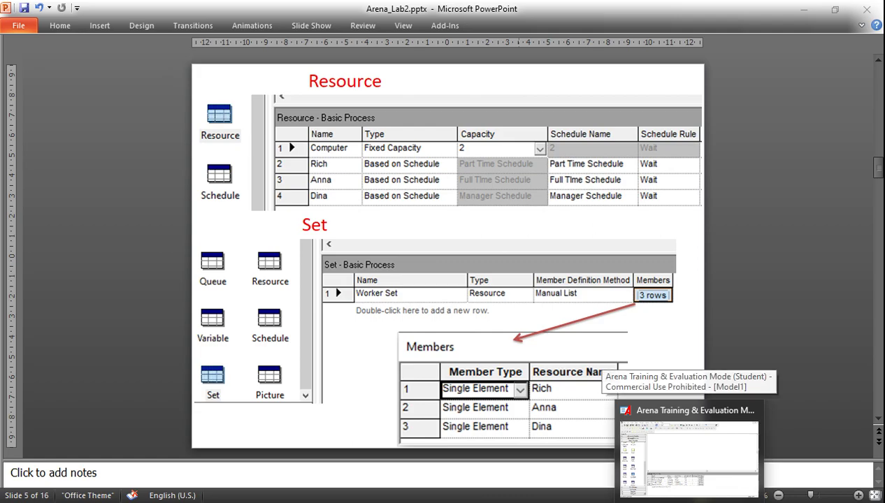
# Switch from the PowerPoint slide back to Arena, add a first row to the Resource module and open it for editing via dialog
pyautogui.click(685, 437)
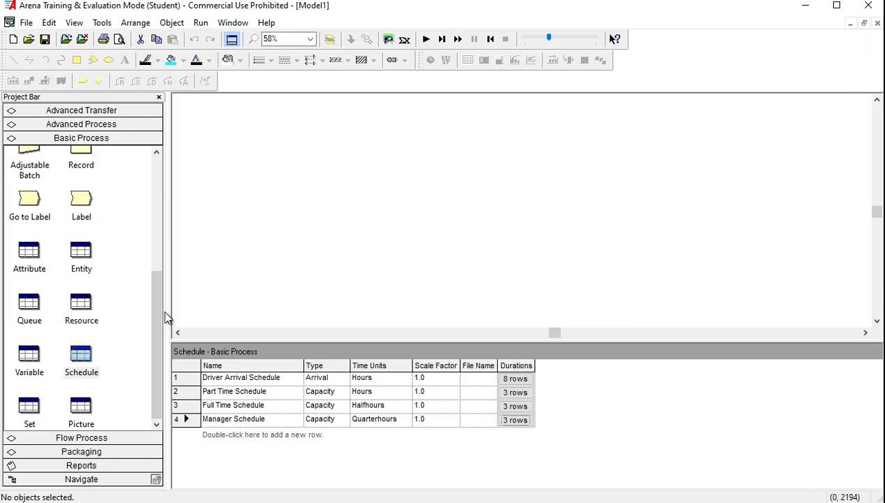
pyautogui.click(82, 307)
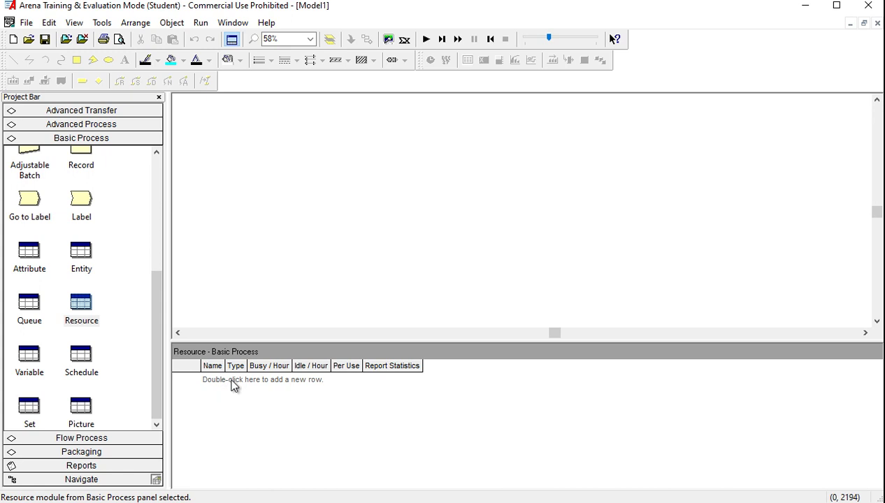
pyautogui.doubleClick(232, 380)
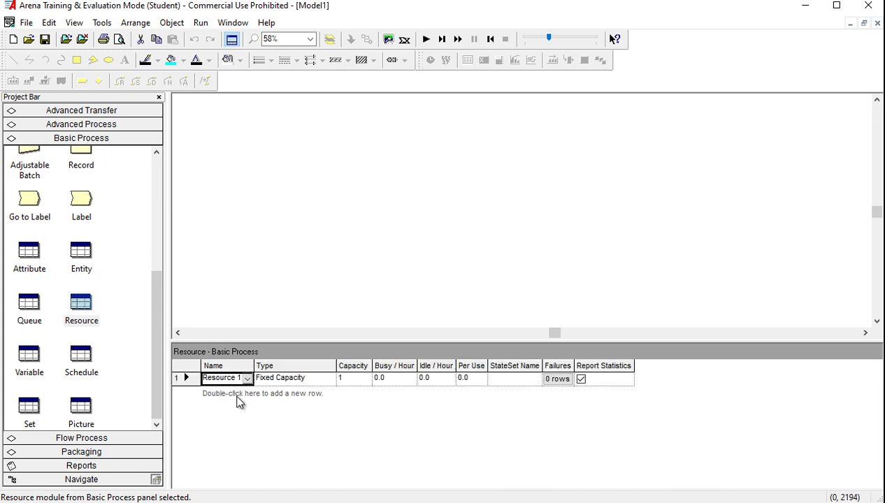
pyautogui.rightClick(195, 378)
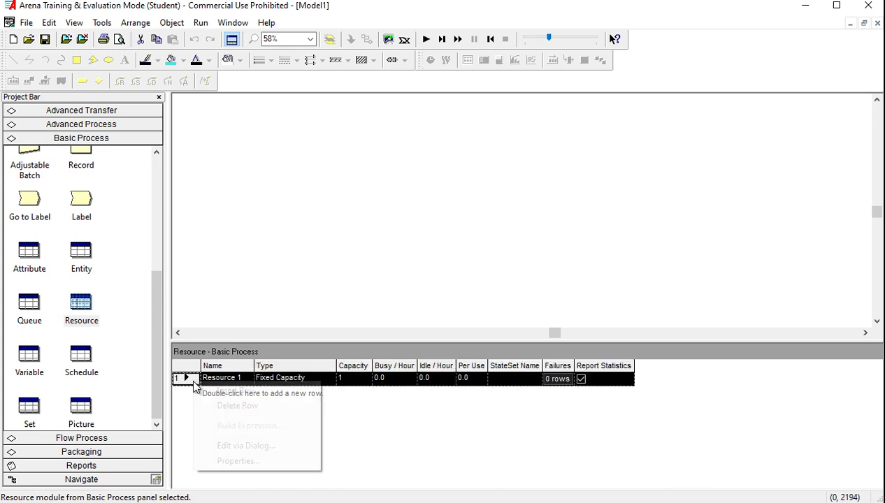
pyautogui.click(231, 446)
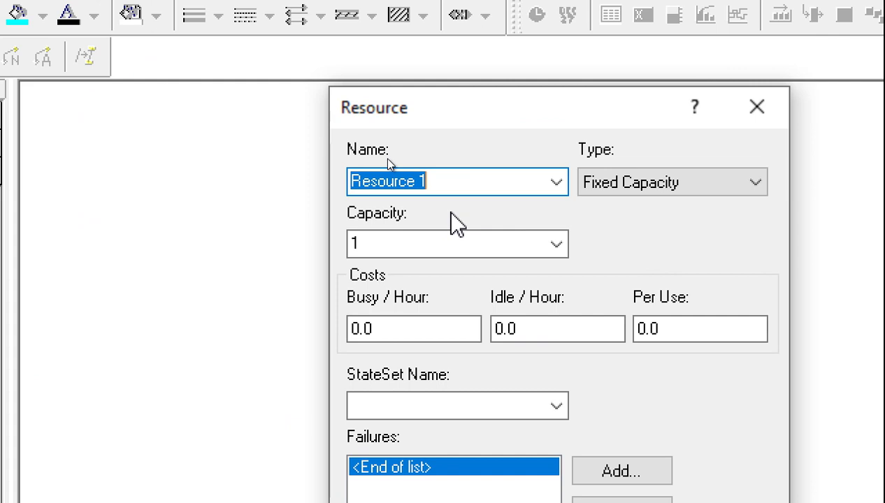
# Name the first resource Computer, set its capacity to 2 and accept the settings
pyautogui.write('Com')
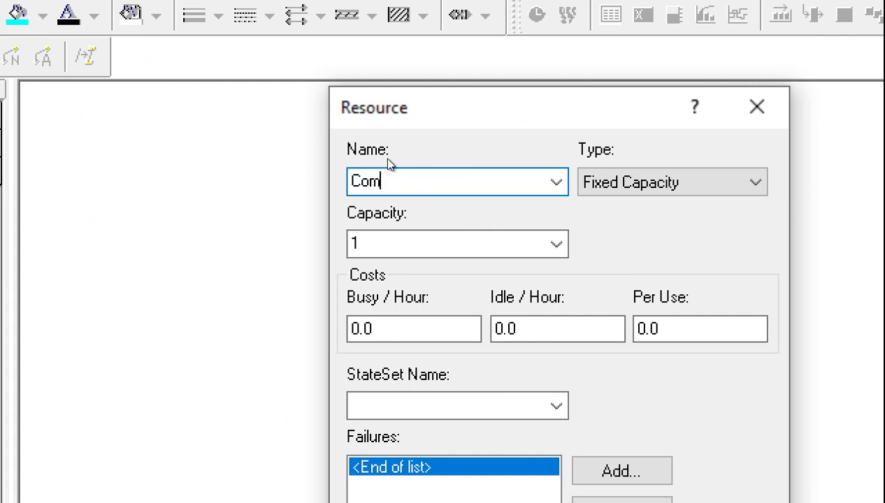
pyautogui.write('puter')
pyautogui.click(418, 244)
pyautogui.moveTo(419, 245); pyautogui.dragTo(346, 247)
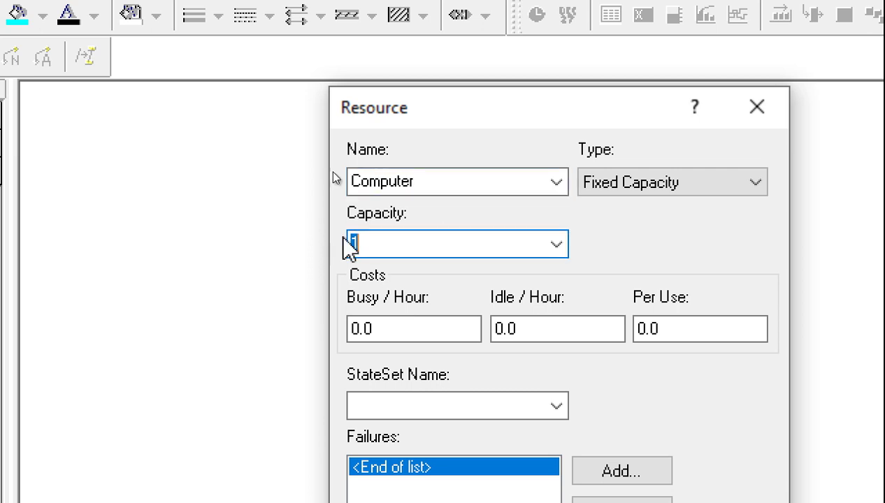
pyautogui.write('2')
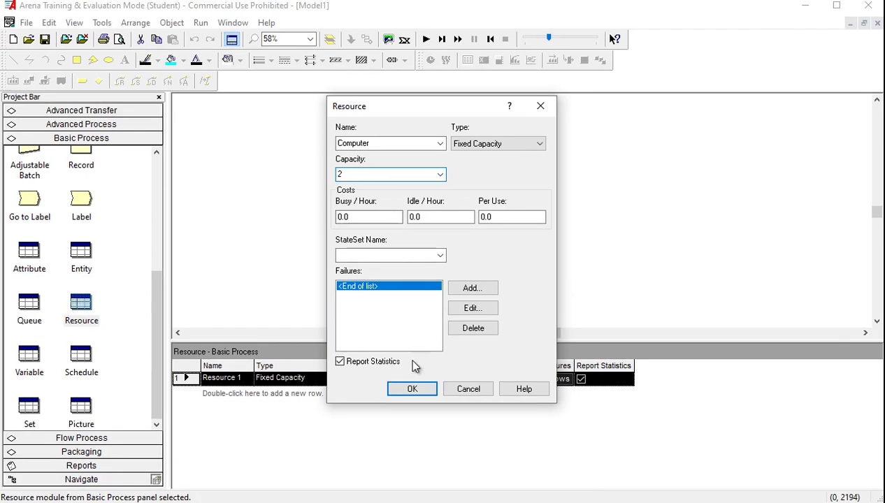
pyautogui.click(413, 391)
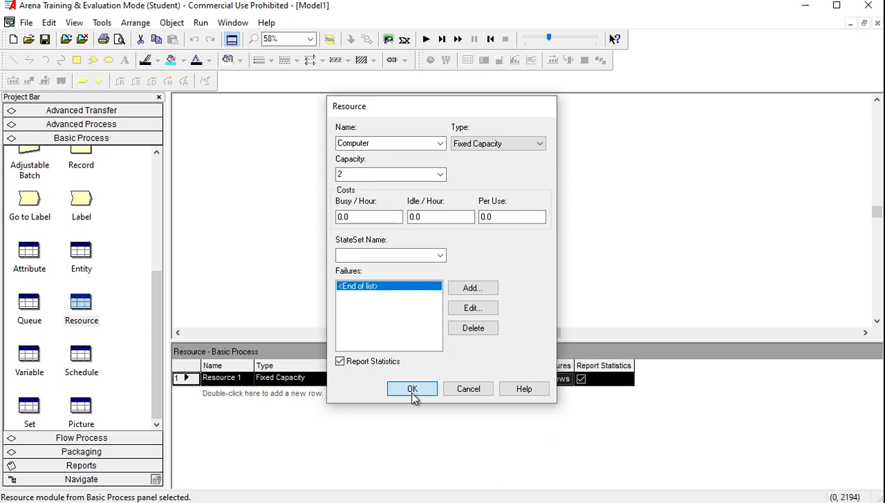
# Add a second resource row, open it for editing via dialog and enter the first worker's name from the slide
pyautogui.doubleClick(277, 398)
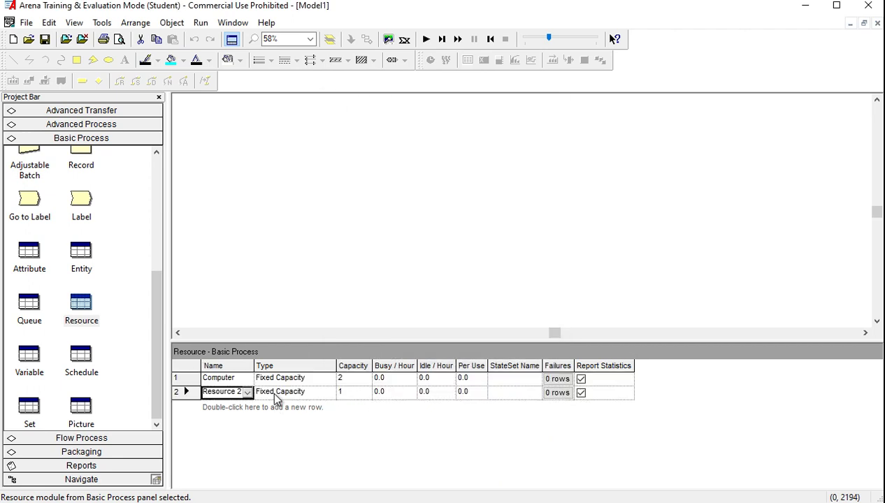
pyautogui.click(195, 391)
pyautogui.rightClick(190, 393)
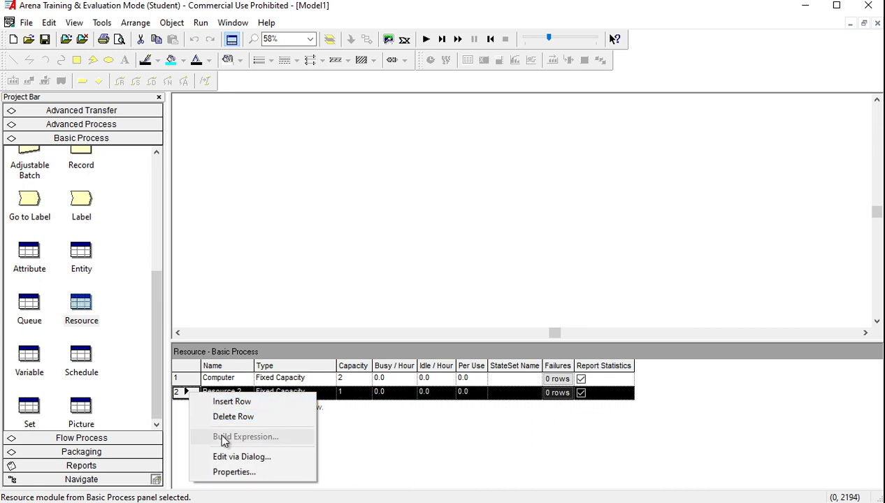
pyautogui.click(231, 457)
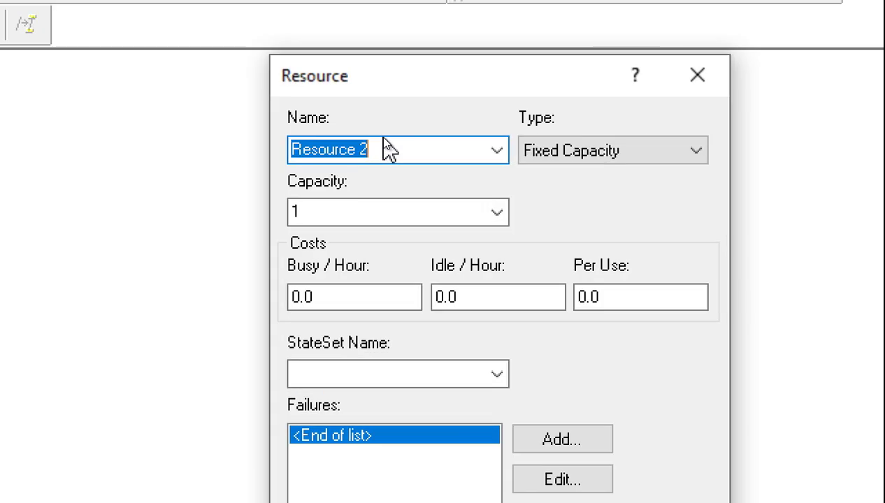
pyautogui.write('Ri')
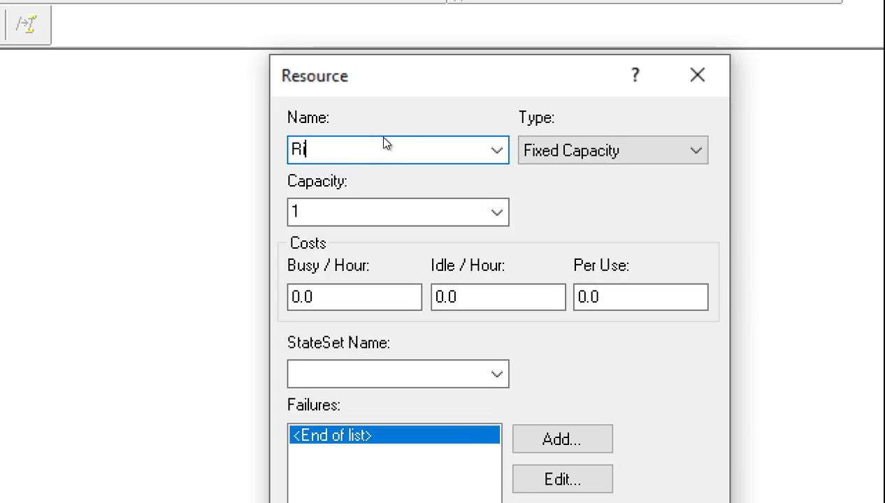
pyautogui.write('ch')
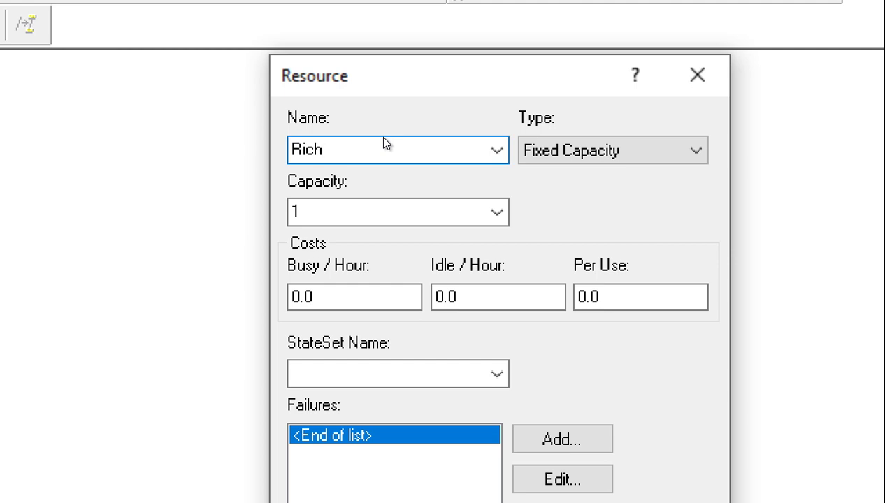
# Make the first worker's resource Based on Schedule using the Part Time Schedule and accept the settings
pyautogui.click(700, 149)
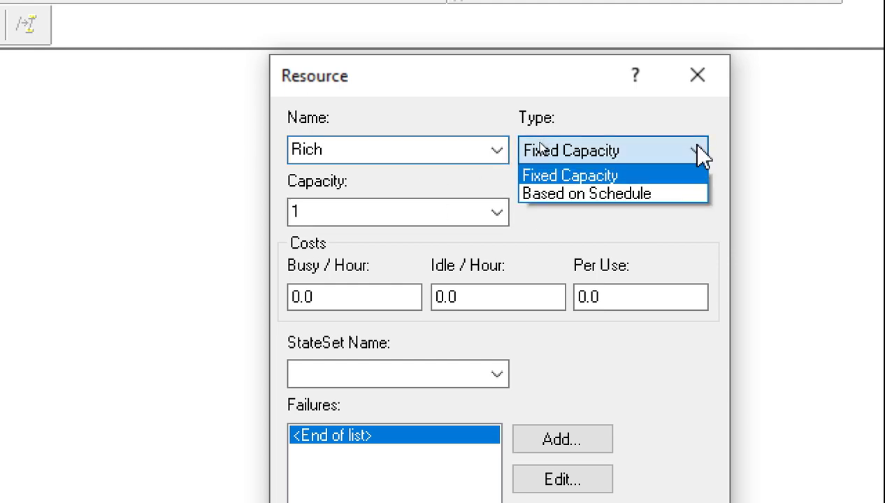
pyautogui.click(661, 194)
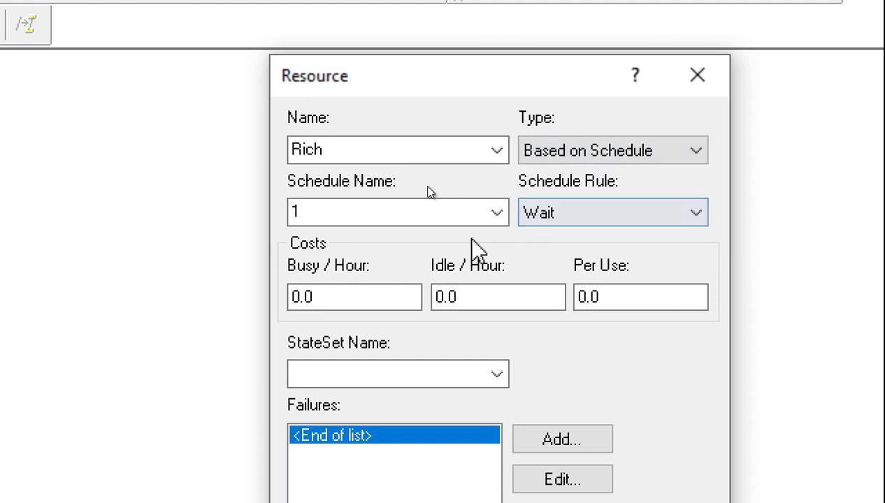
pyautogui.click(497, 213)
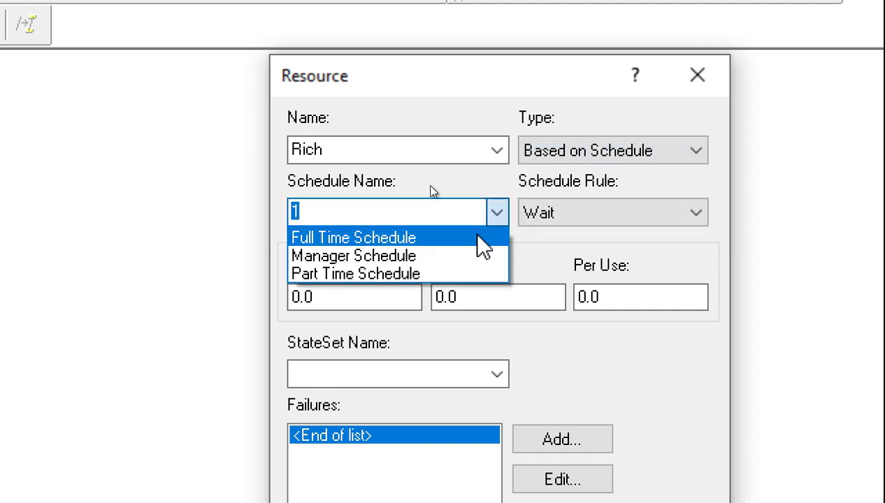
pyautogui.click(464, 274)
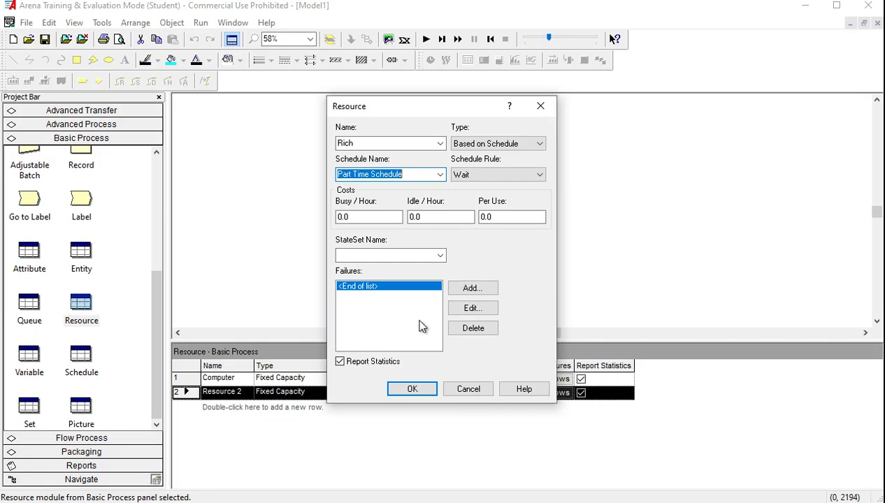
pyautogui.click(428, 390)
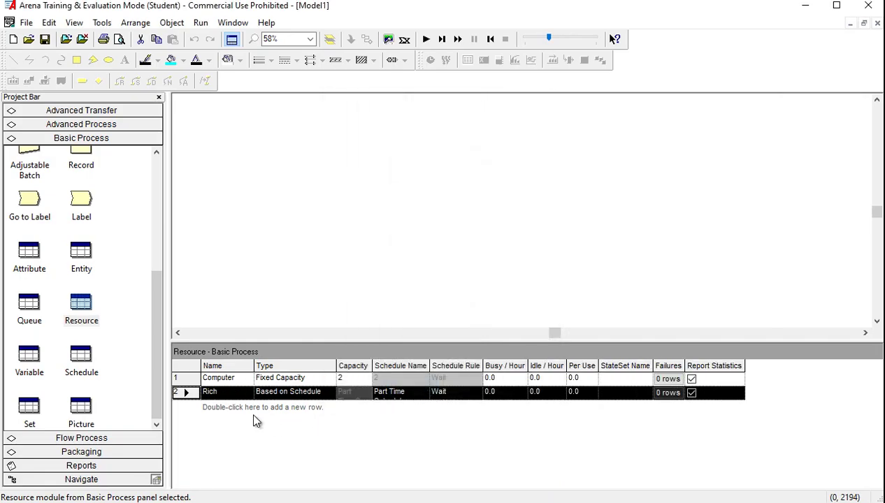
# Add a third resource row, open it for editing via dialog and enter the second worker's name
pyautogui.doubleClick(240, 408)
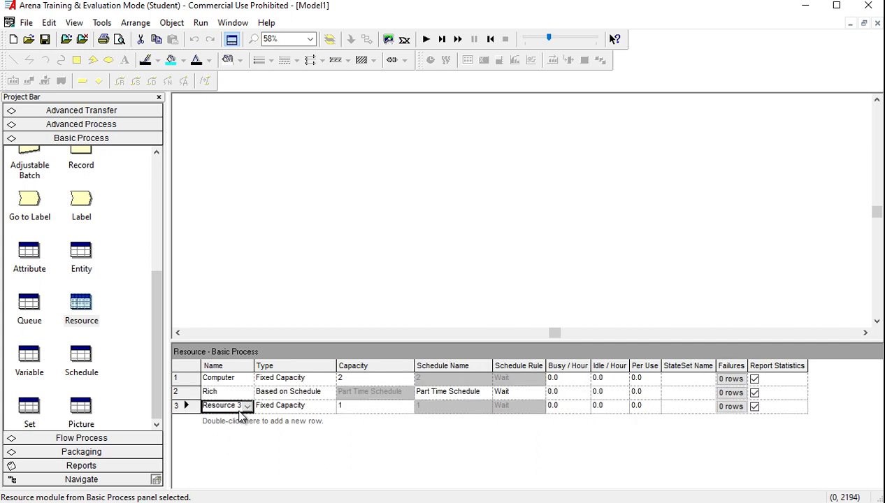
pyautogui.click(198, 406)
pyautogui.rightClick(196, 405)
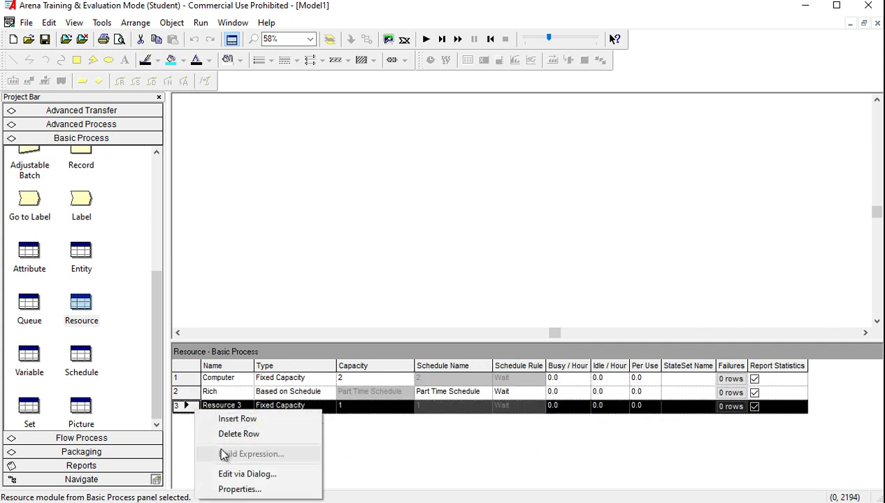
pyautogui.click(222, 474)
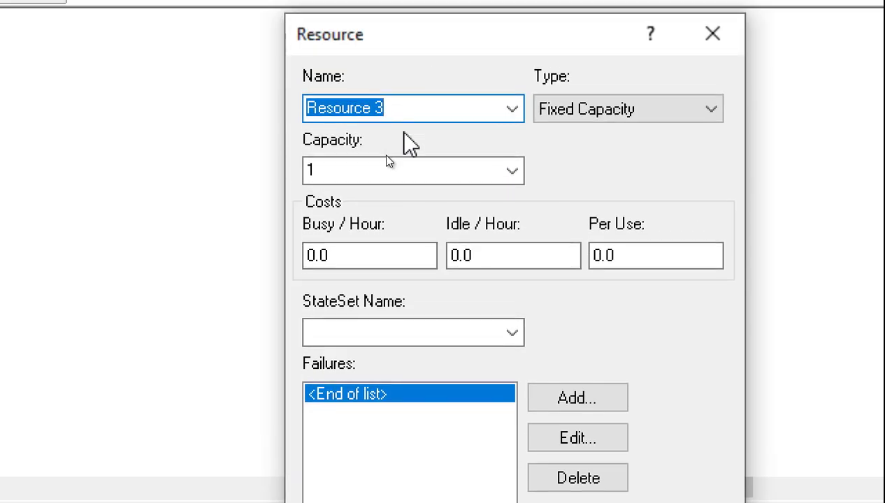
pyautogui.write('Anna')
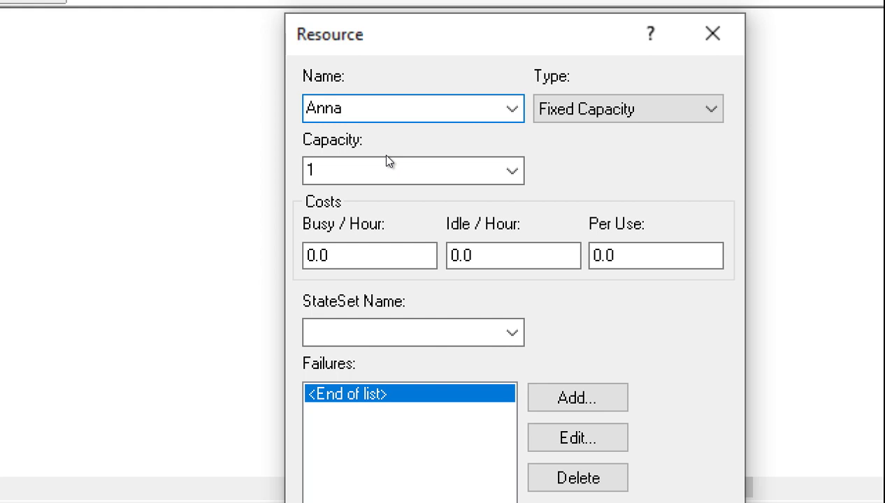
# Make the second worker's resource Based on Schedule using the Full Time Schedule and accept the settings
pyautogui.click(675, 111)
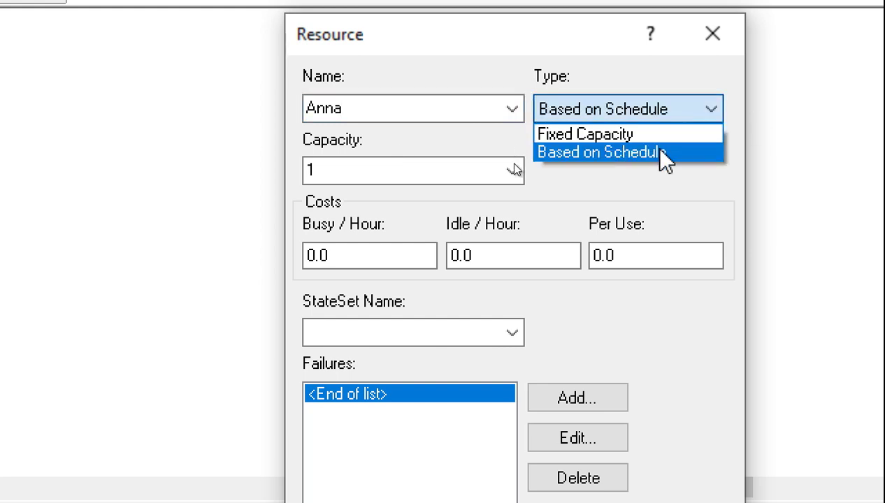
pyautogui.click(652, 147)
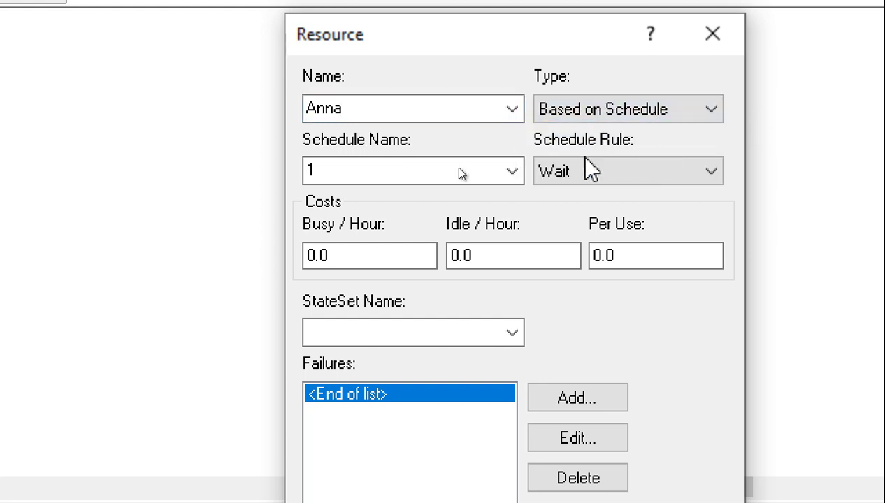
pyautogui.click(512, 171)
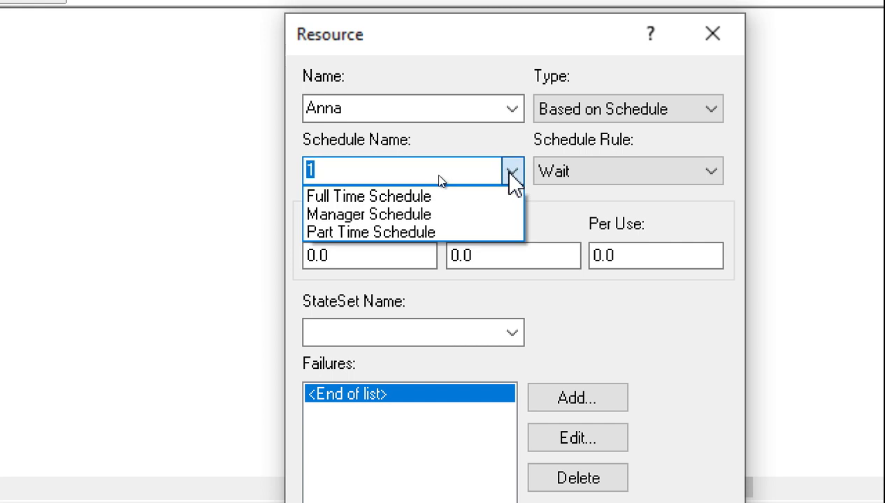
pyautogui.click(485, 194)
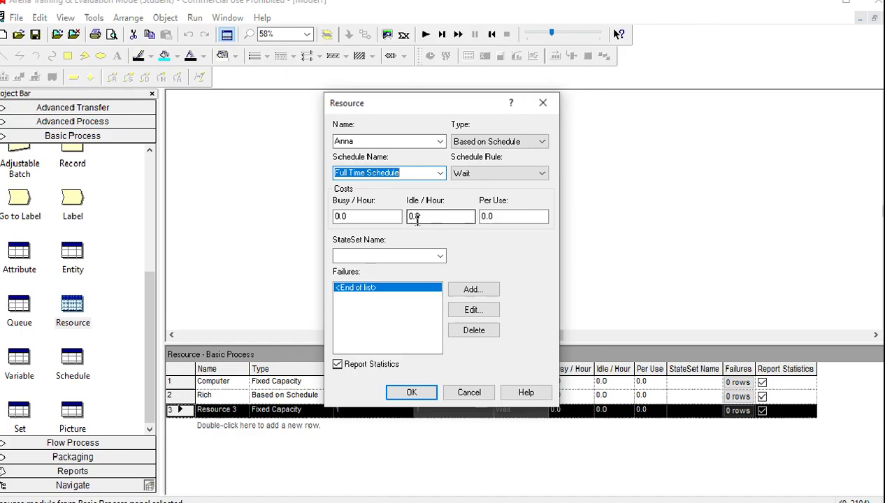
pyautogui.click(412, 389)
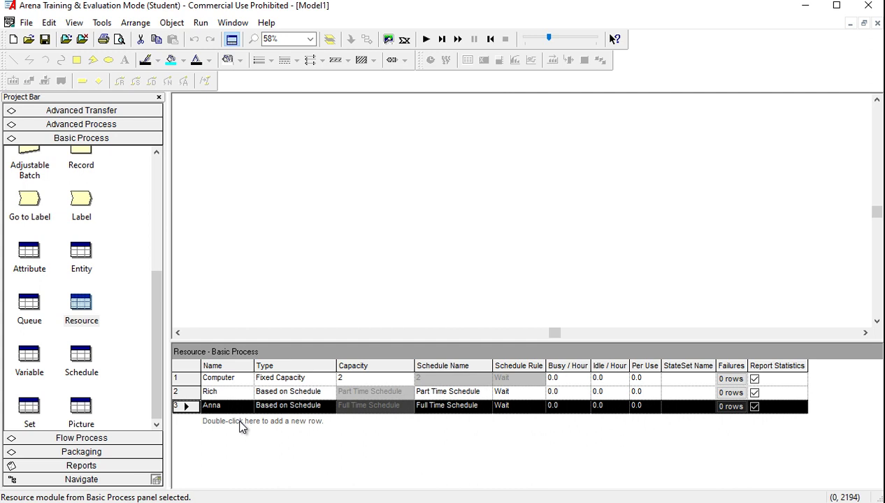
# Add a fourth resource row, open it for editing via dialog and enter the manager's name
pyautogui.doubleClick(240, 423)
pyautogui.click(187, 419)
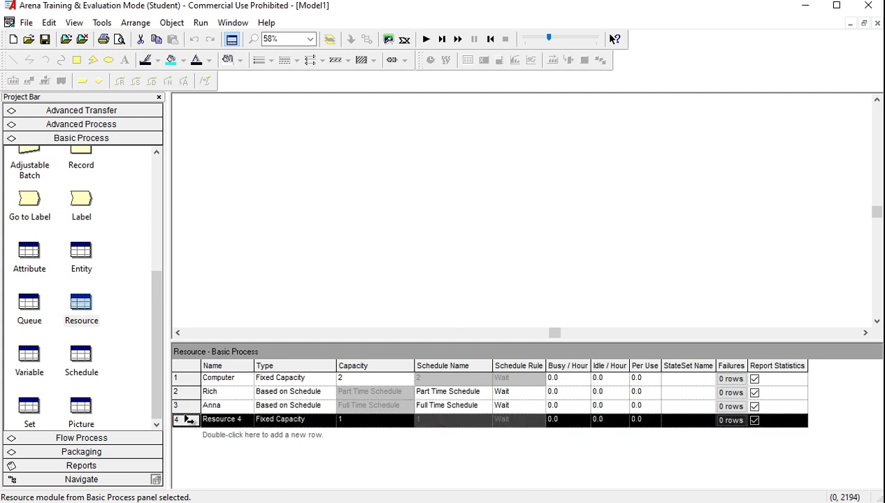
pyautogui.rightClick(187, 420)
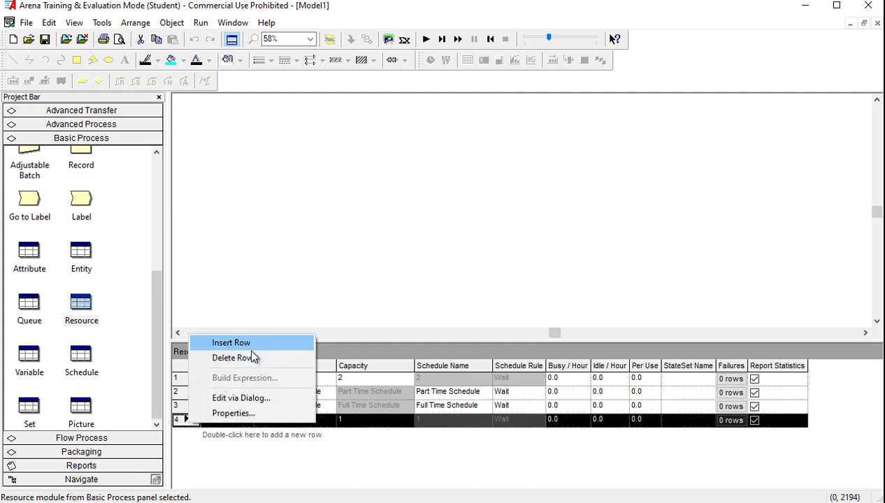
pyautogui.click(250, 397)
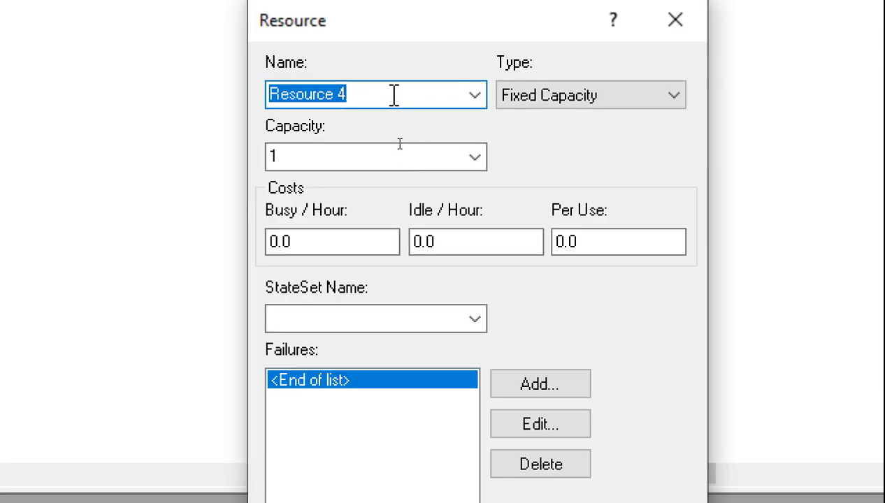
pyautogui.write('Dina')
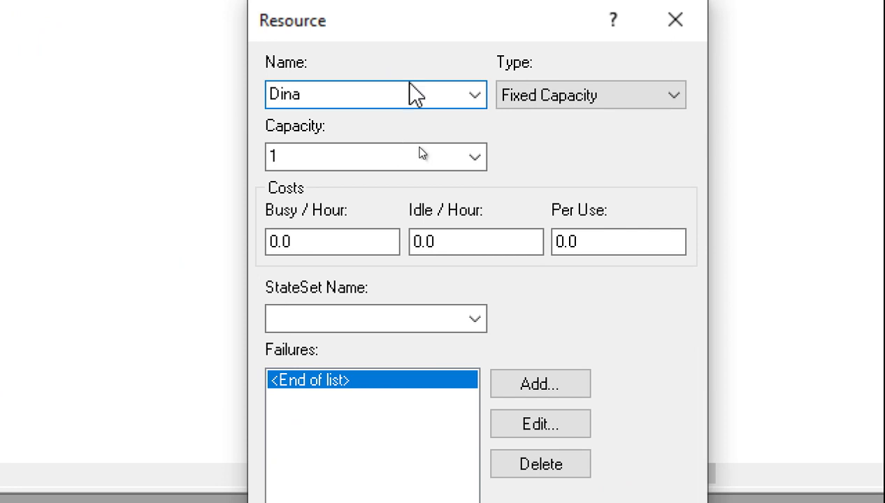
# Make the manager's resource Based on Schedule using the Manager Schedule and accept the settings
pyautogui.click(581, 100)
pyautogui.click(577, 140)
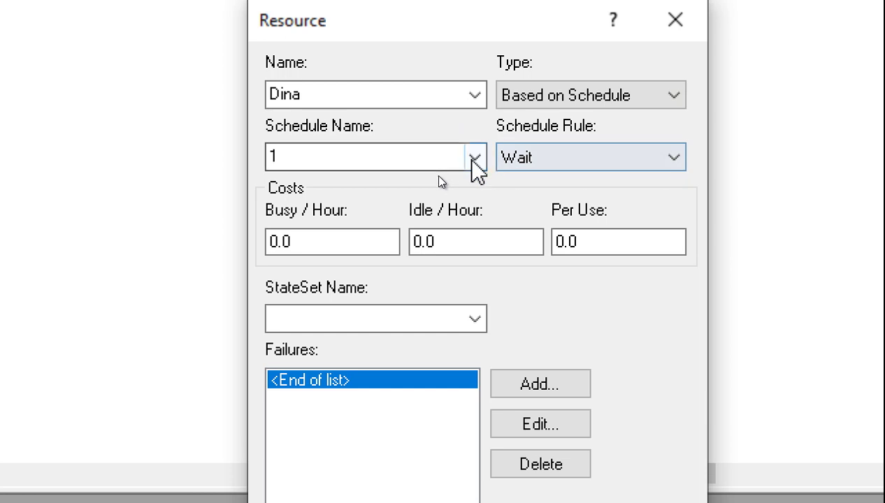
pyautogui.click(475, 158)
pyautogui.click(457, 201)
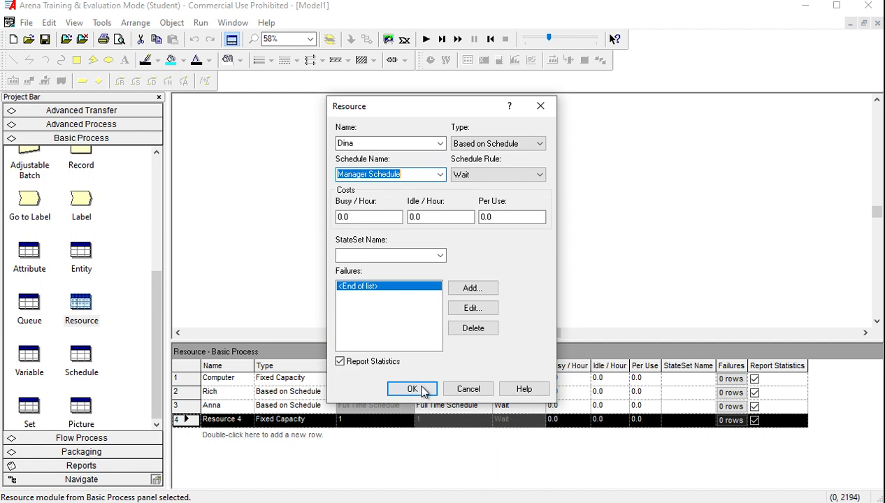
pyautogui.click(418, 390)
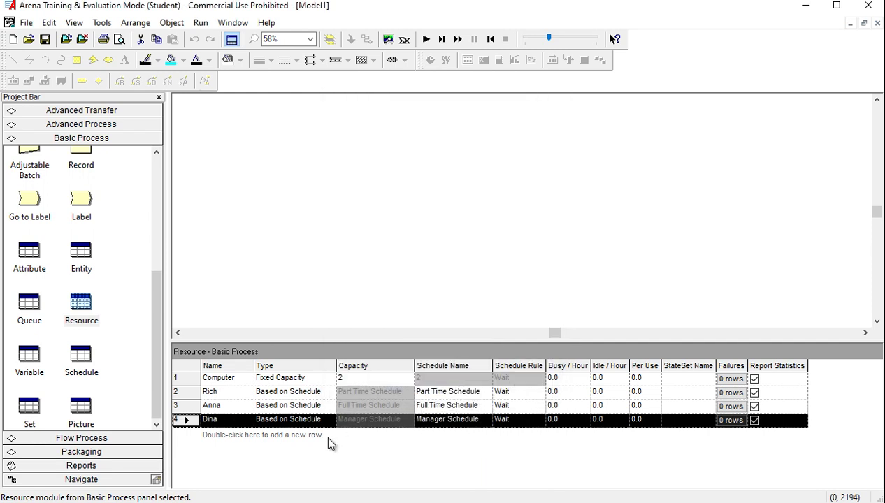
# Add a first row to the Set module, open it for editing via dialog and name the resource set Worker Set
pyautogui.click(385, 382)
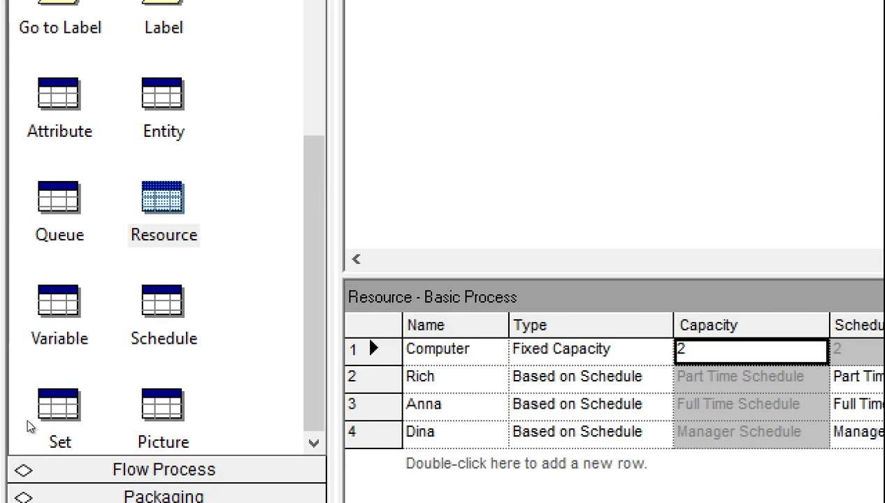
pyautogui.click(58, 412)
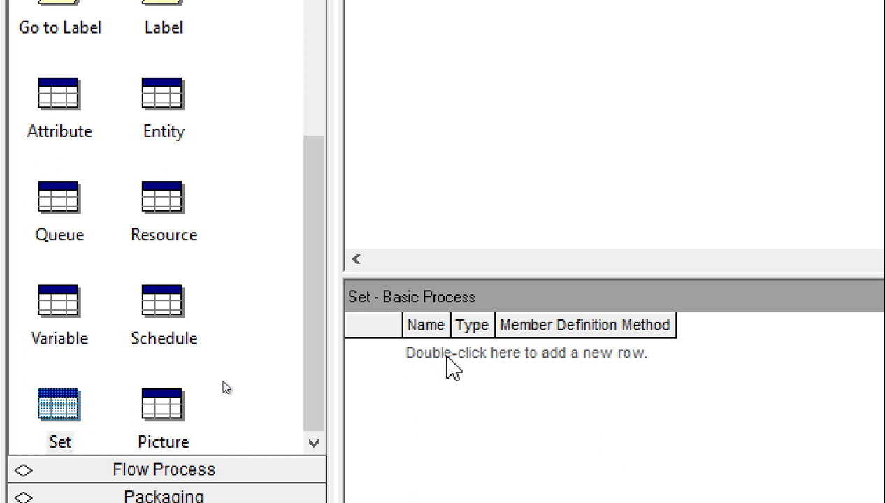
pyautogui.doubleClick(452, 355)
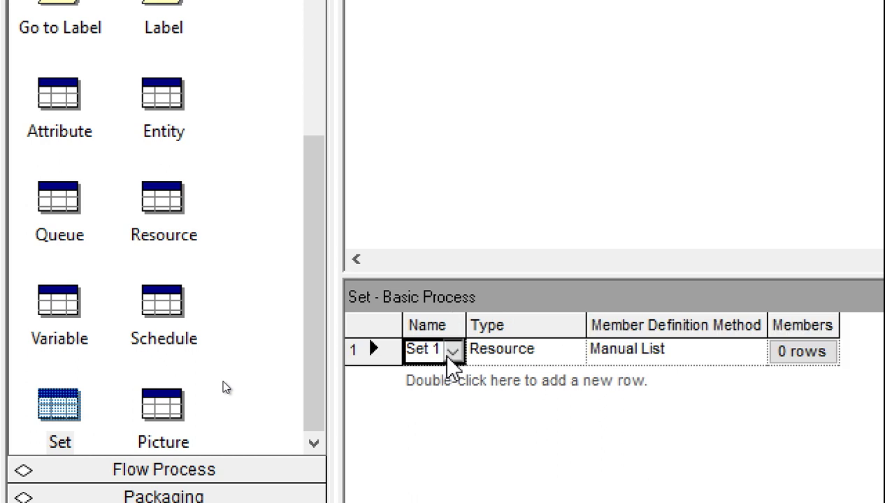
pyautogui.click(375, 350)
pyautogui.rightClick(375, 350)
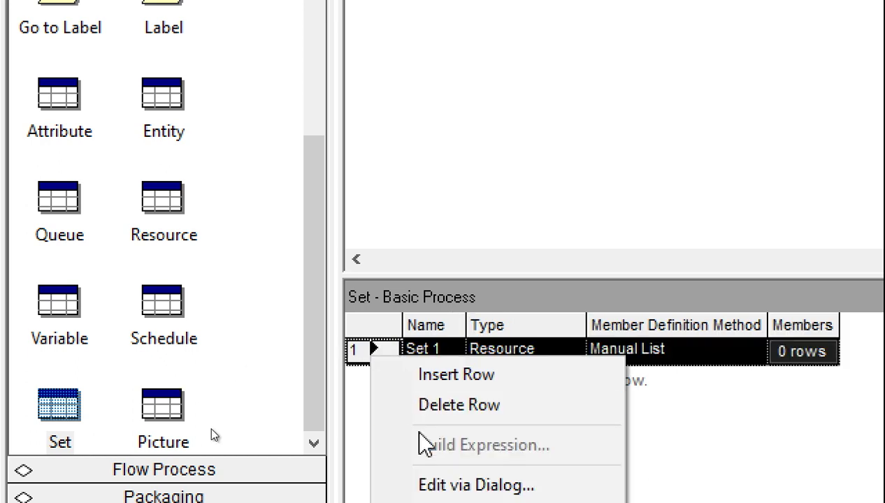
pyautogui.click(438, 463)
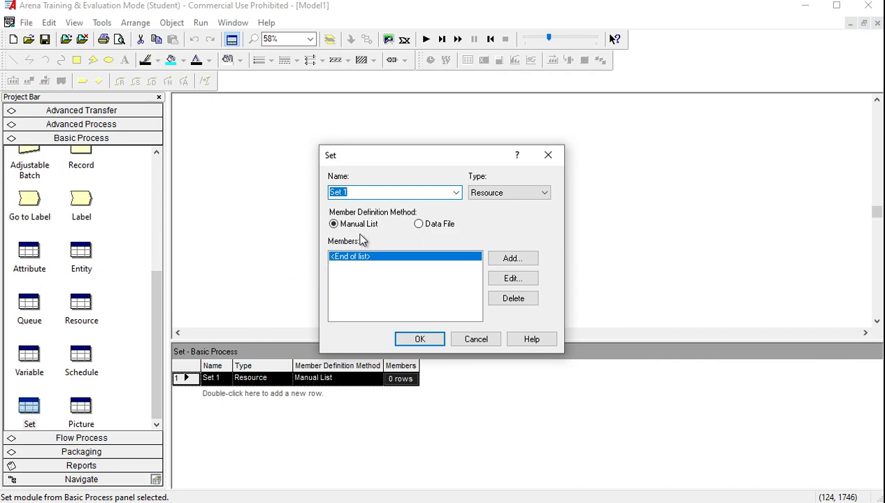
pyautogui.moveTo(438, 159); pyautogui.dragTo(369, 161)
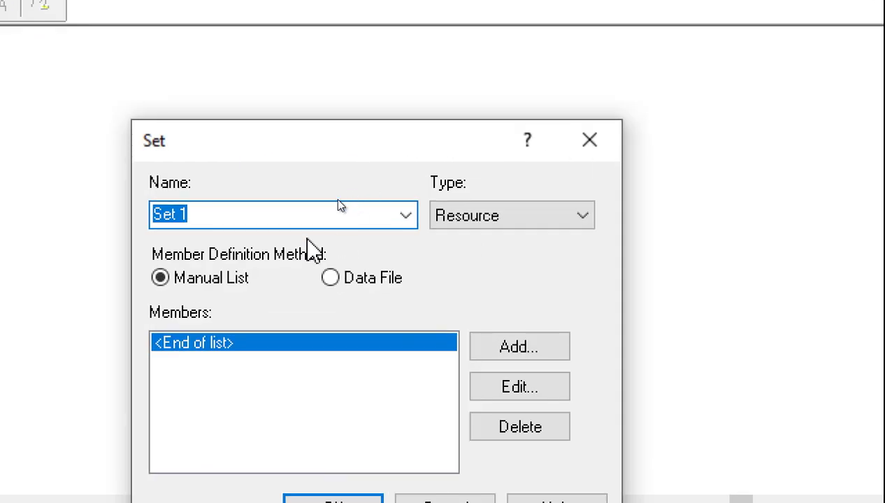
pyautogui.write('Worker S')
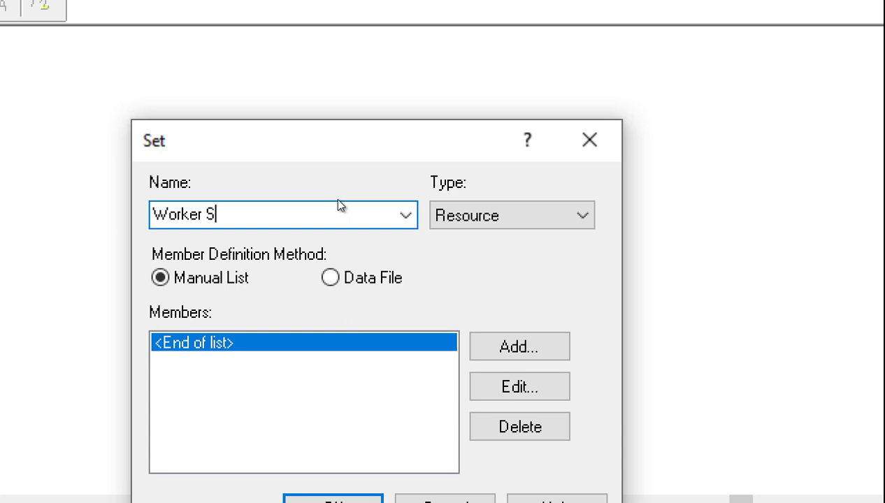
pyautogui.write('et')
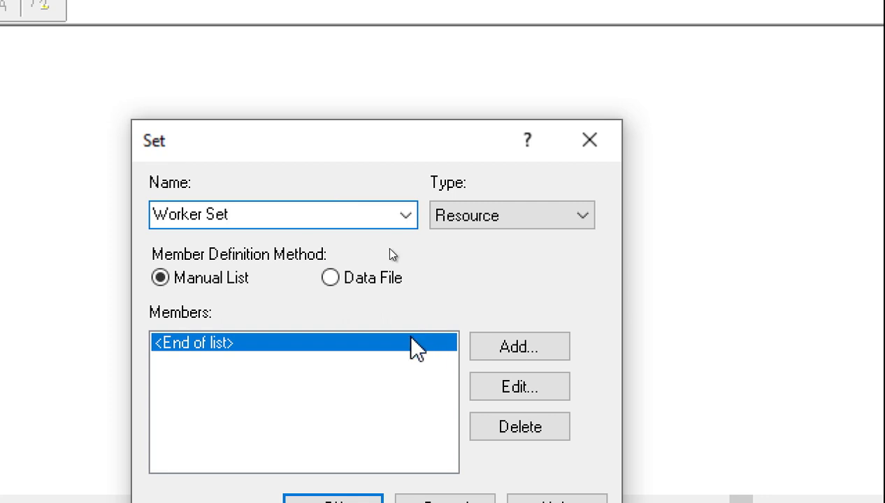
# Add the part-time worker's resource to Worker Set as a single element member
pyautogui.click(518, 355)
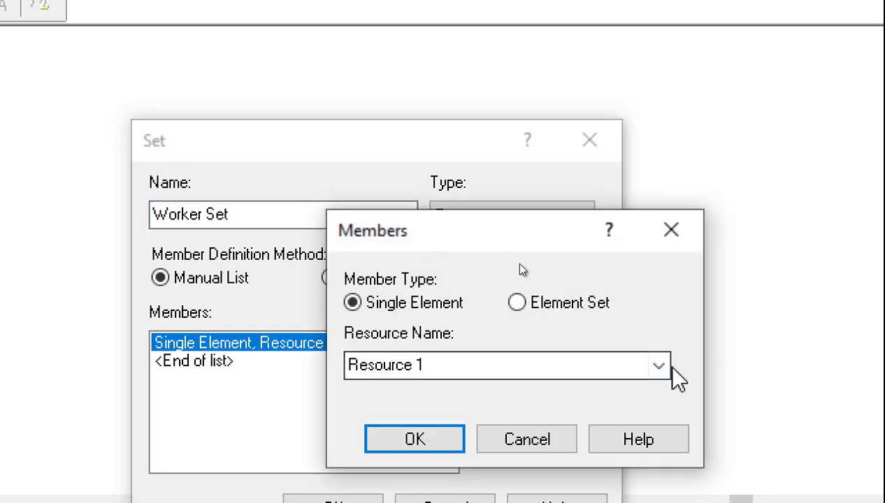
pyautogui.click(658, 366)
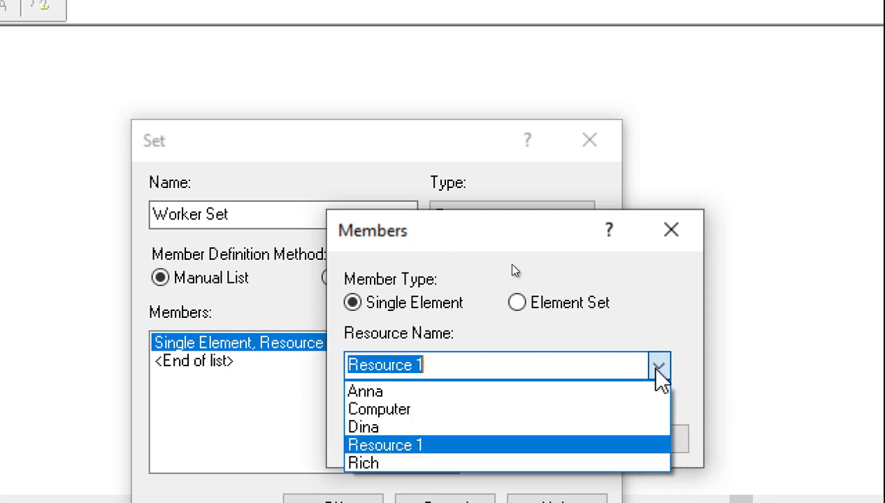
pyautogui.click(531, 463)
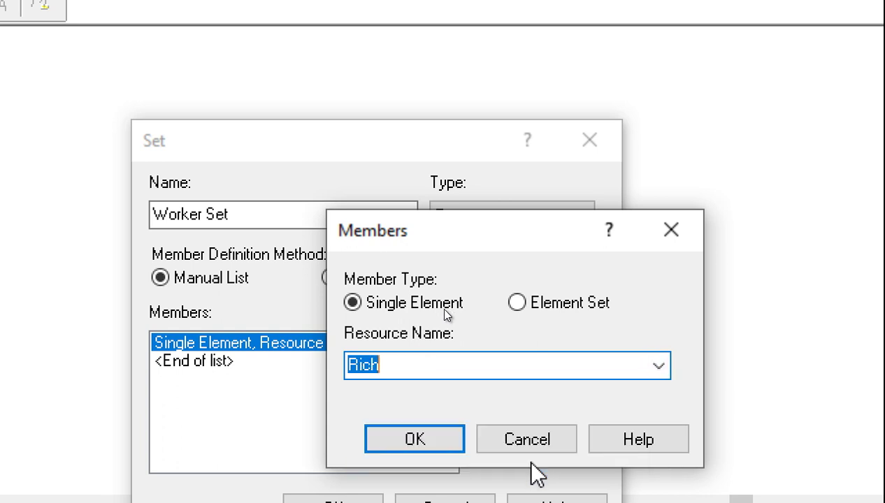
pyautogui.click(403, 446)
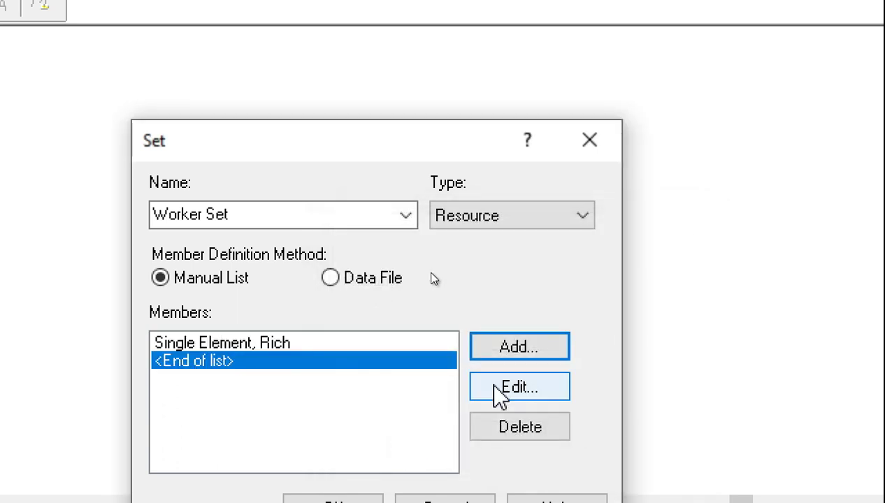
# Add another worker's resource to Worker Set as its second single element member
pyautogui.click(521, 355)
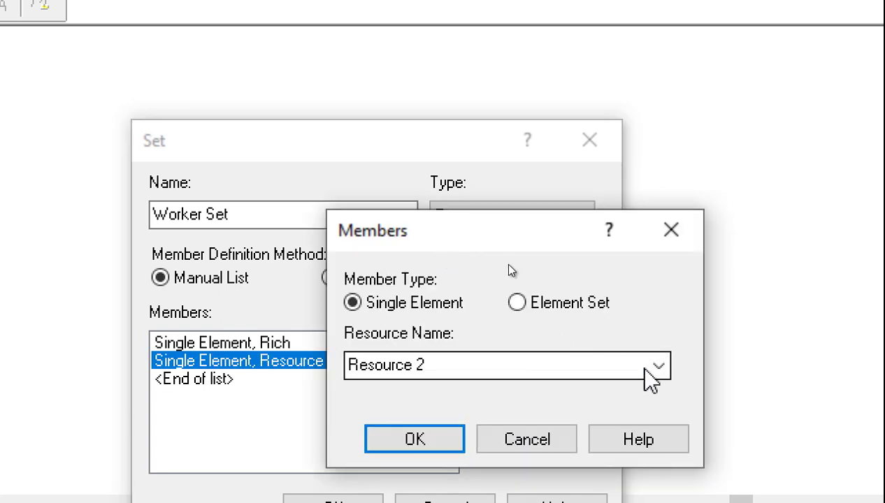
pyautogui.click(670, 367)
pyautogui.click(619, 390)
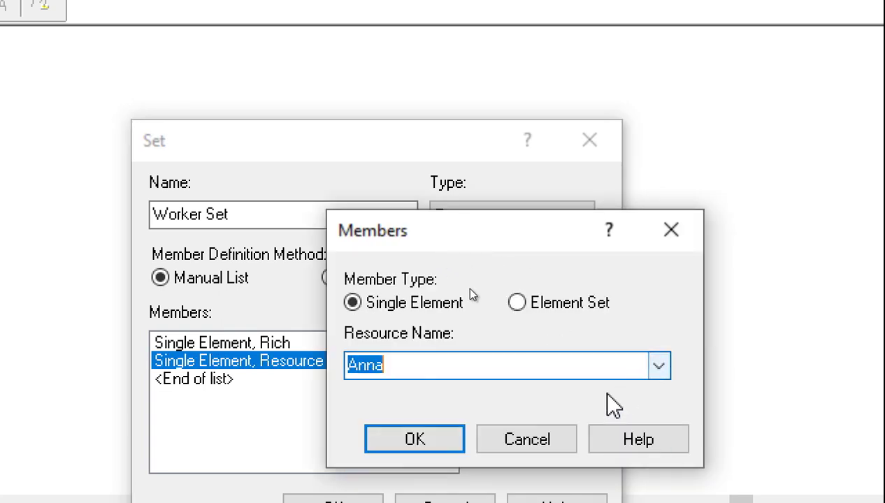
pyautogui.click(416, 438)
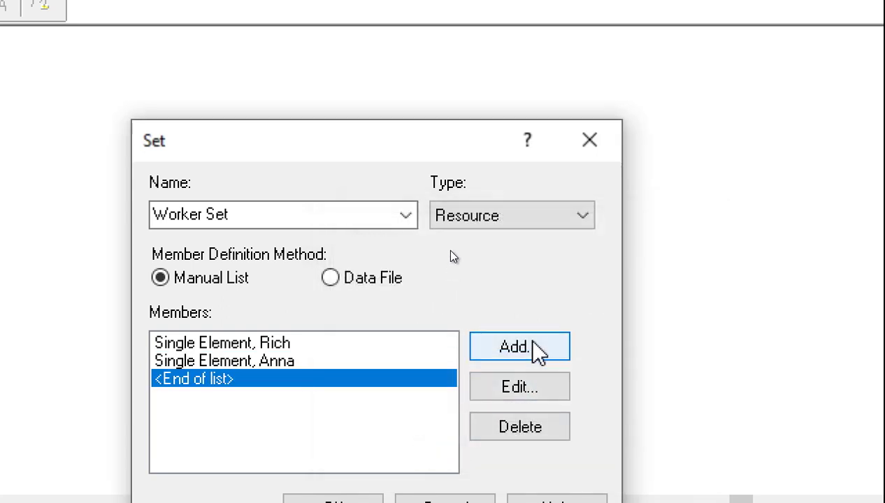
# Add the remaining worker's resource to Worker Set as its third single element member, accept the set and check its member rows
pyautogui.click(521, 347)
pyautogui.click(659, 368)
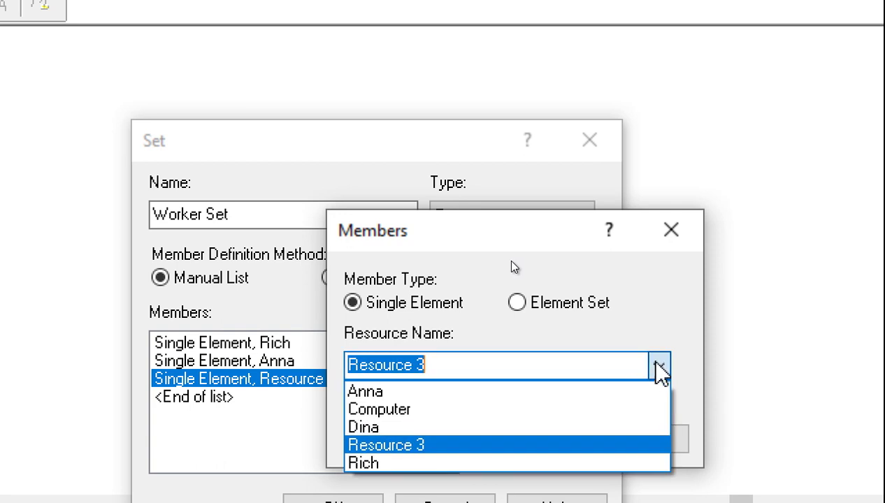
pyautogui.click(619, 425)
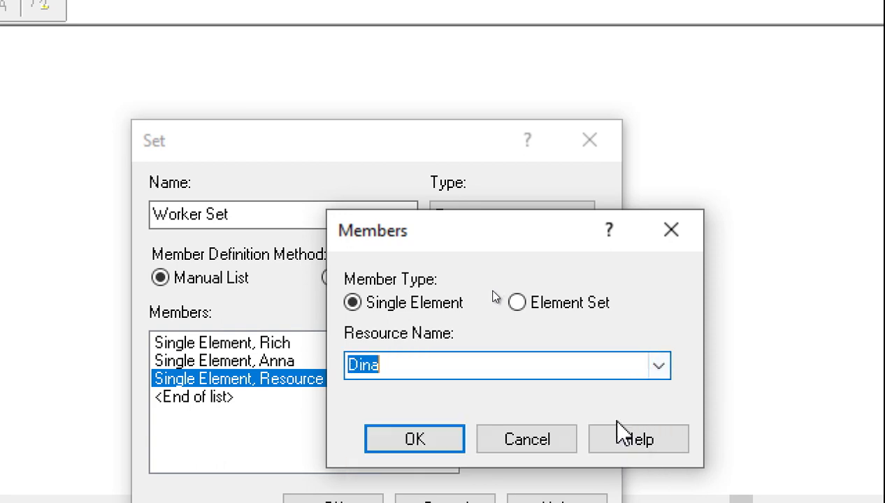
pyautogui.click(388, 447)
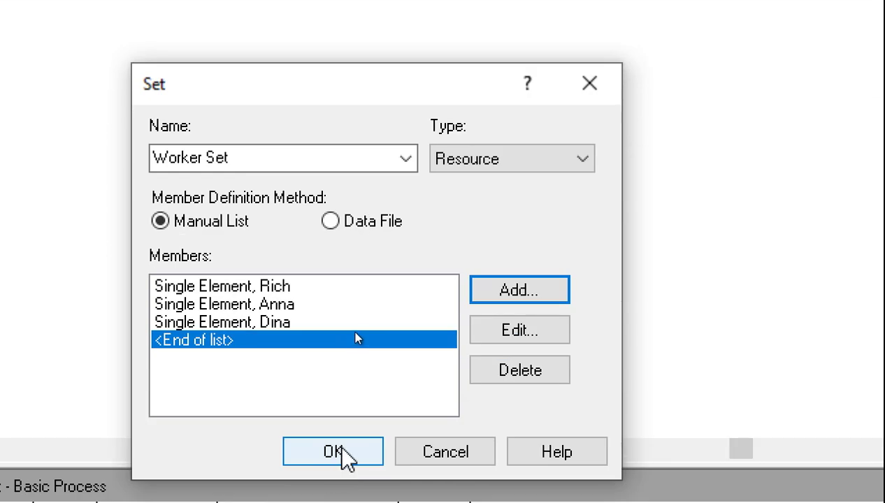
pyautogui.click(346, 453)
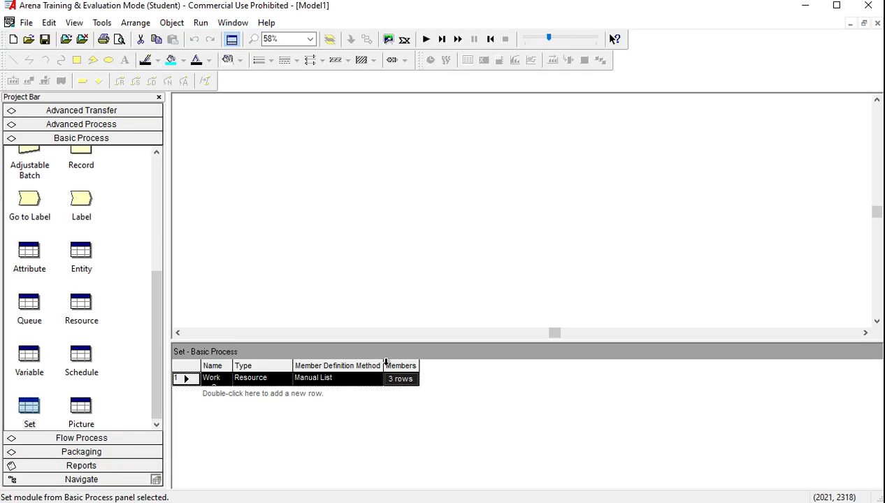
pyautogui.click(401, 381)
pyautogui.moveTo(515, 307); pyautogui.dragTo(383, 259)
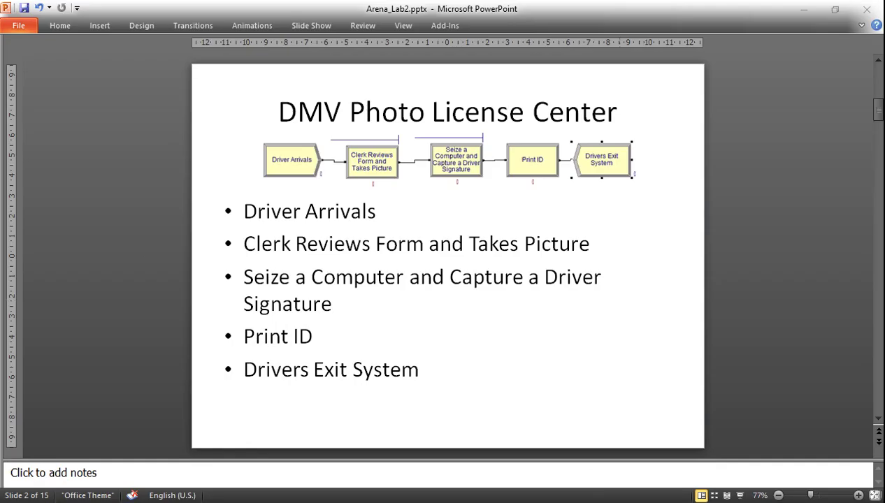
# Return to Arena and place a connected row of one Create, three Process and one Dispose module in the model
pyautogui.click(741, 501)
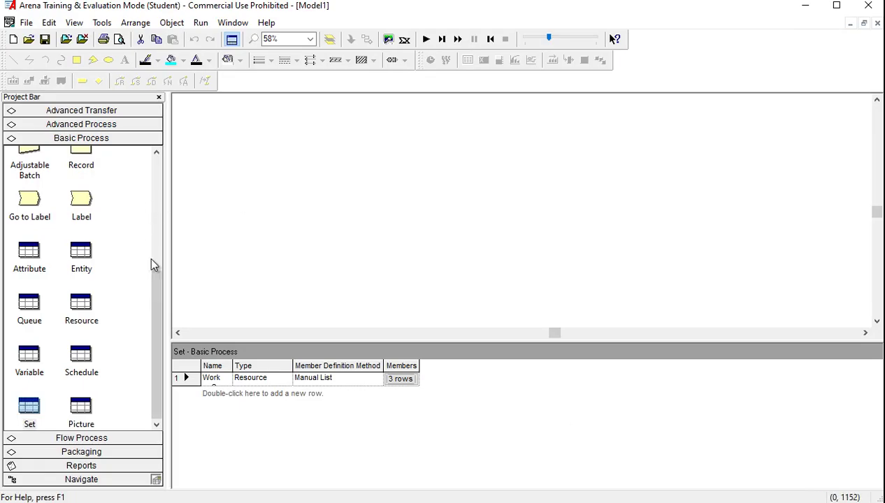
pyautogui.moveTo(156, 281); pyautogui.dragTo(170, 168)
pyautogui.moveTo(38, 164); pyautogui.dragTo(248, 176)
pyautogui.moveTo(33, 218); pyautogui.dragTo(336, 176)
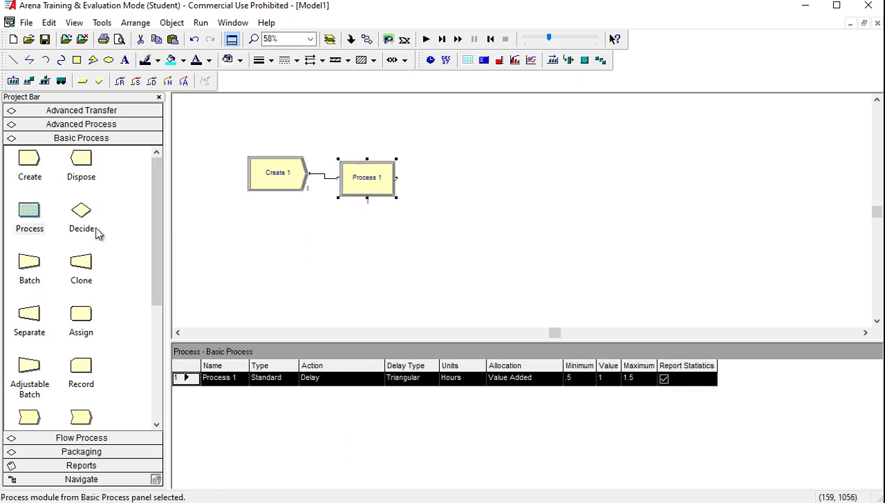
pyautogui.moveTo(35, 221); pyautogui.dragTo(423, 183)
pyautogui.moveTo(35, 211); pyautogui.dragTo(517, 186)
pyautogui.moveTo(83, 165); pyautogui.dragTo(598, 185)
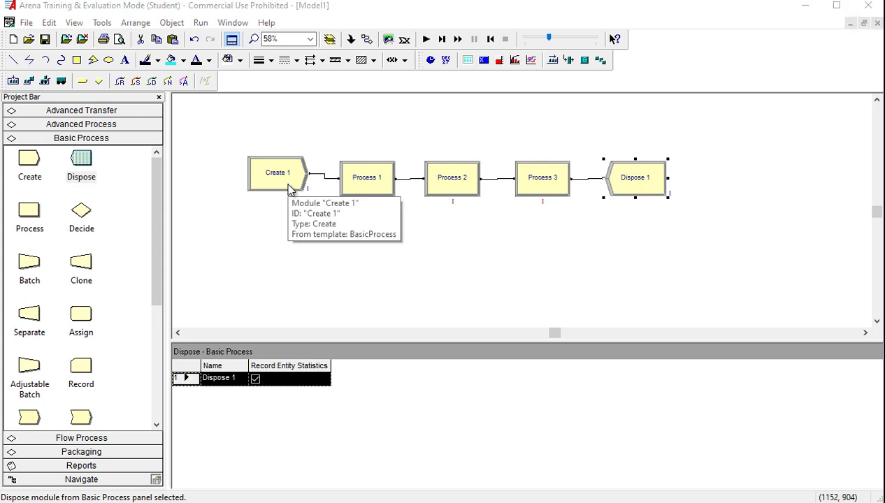
# Copy "Driver Arrivals" from the Notepad list and use it as the name of the Create module in Arena
pyautogui.hotkey('alt', 'Tab')
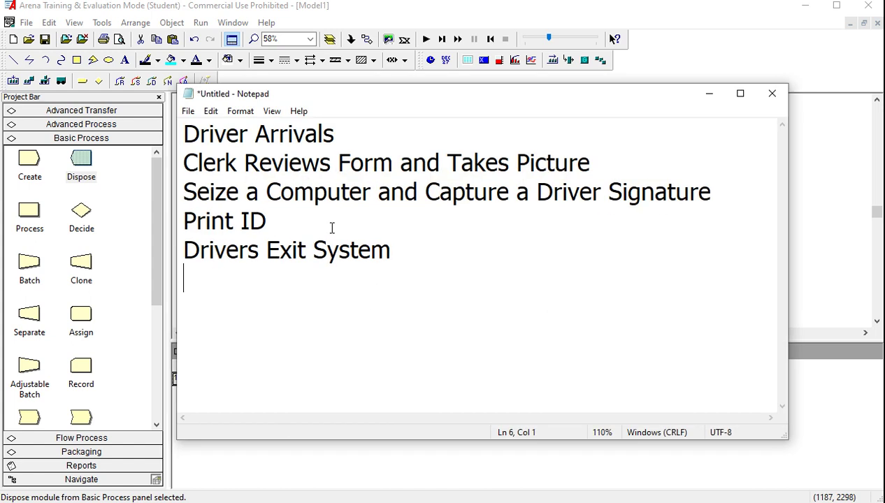
pyautogui.moveTo(338, 134); pyautogui.dragTo(189, 118)
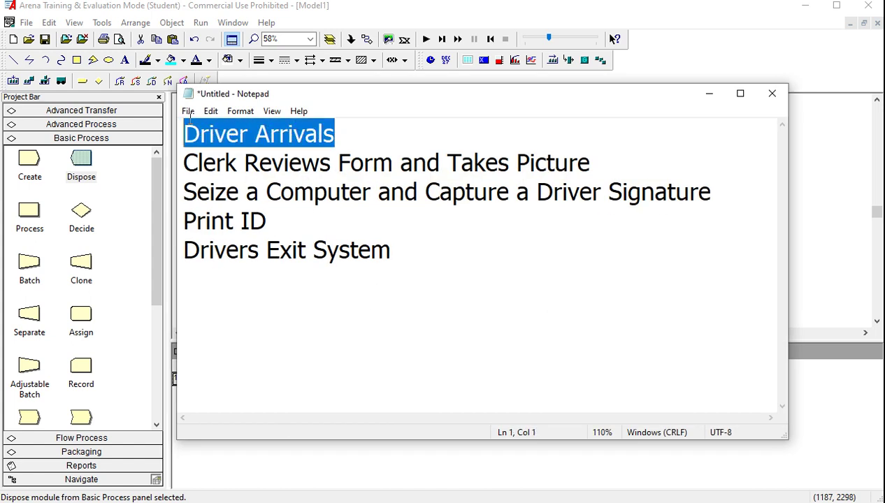
pyautogui.rightClick(230, 138)
pyautogui.click(261, 184)
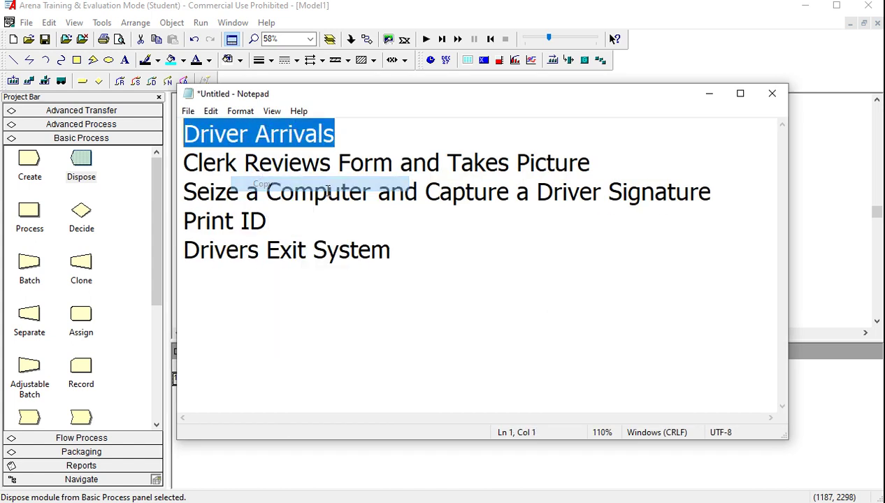
pyautogui.click(804, 268)
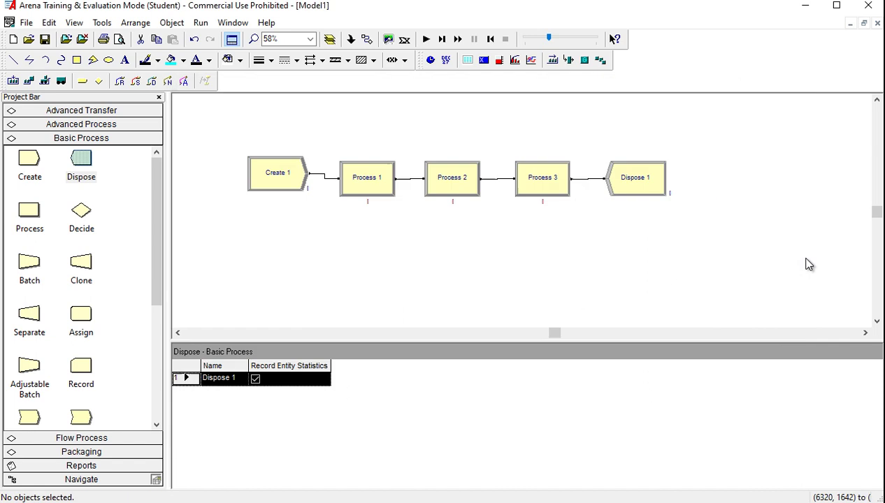
pyautogui.click(277, 174)
pyautogui.doubleClick(278, 174)
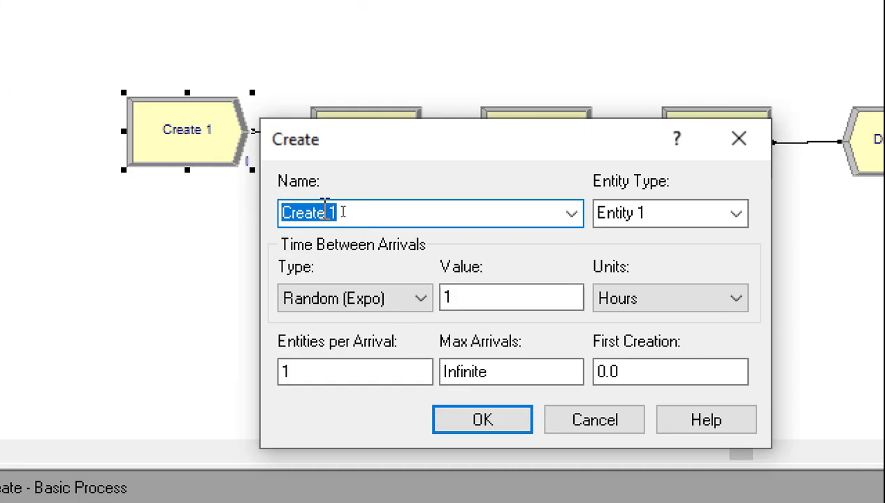
pyautogui.rightClick(340, 214)
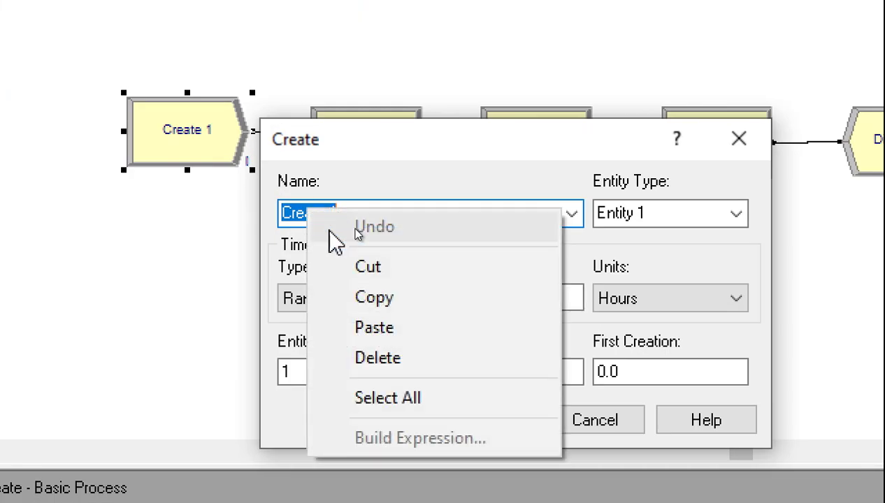
pyautogui.click(378, 330)
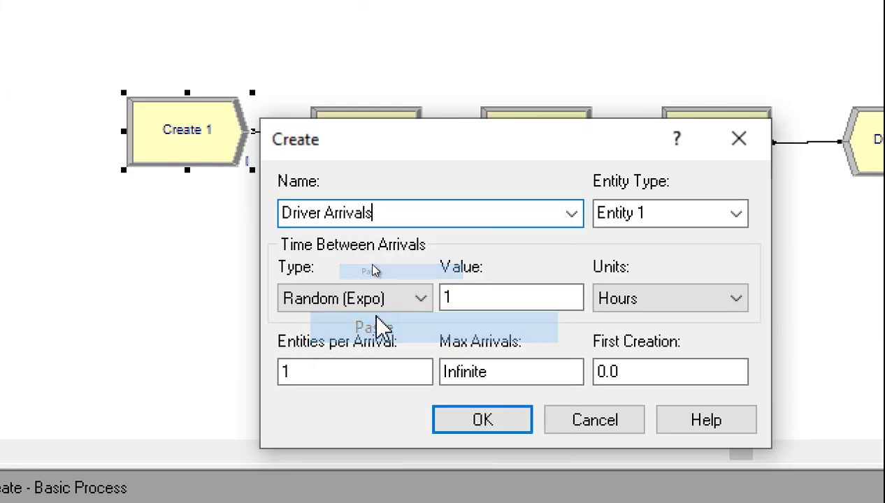
# Set the Driver Arrivals entity type to Drivers, base its arrivals on the Driver Arrival Schedule and accept the settings
pyautogui.click(657, 212)
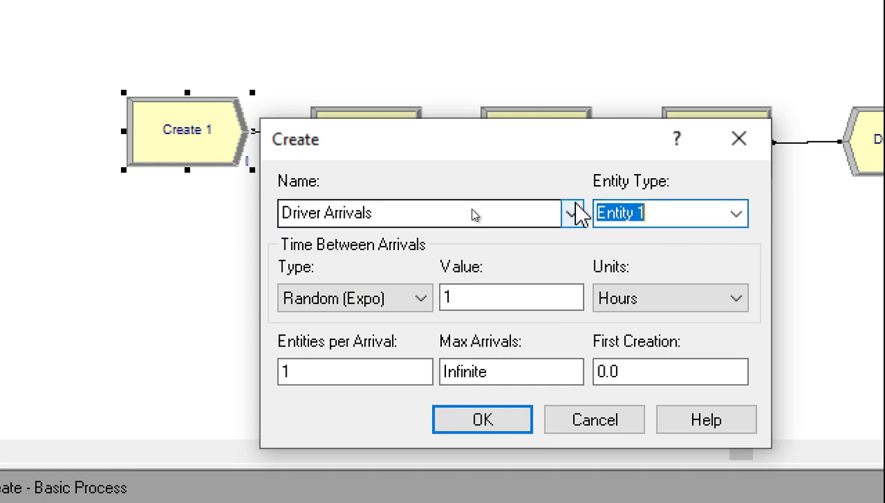
pyautogui.write('Drivers')
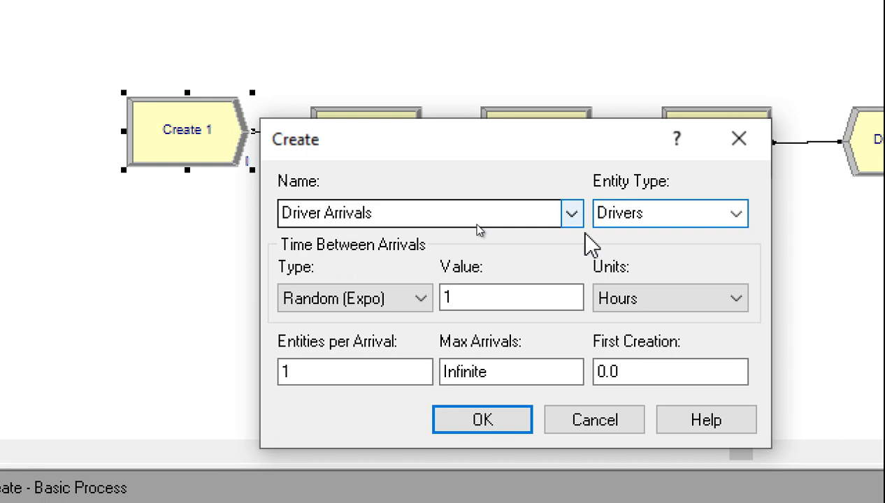
pyautogui.click(405, 294)
pyautogui.click(358, 341)
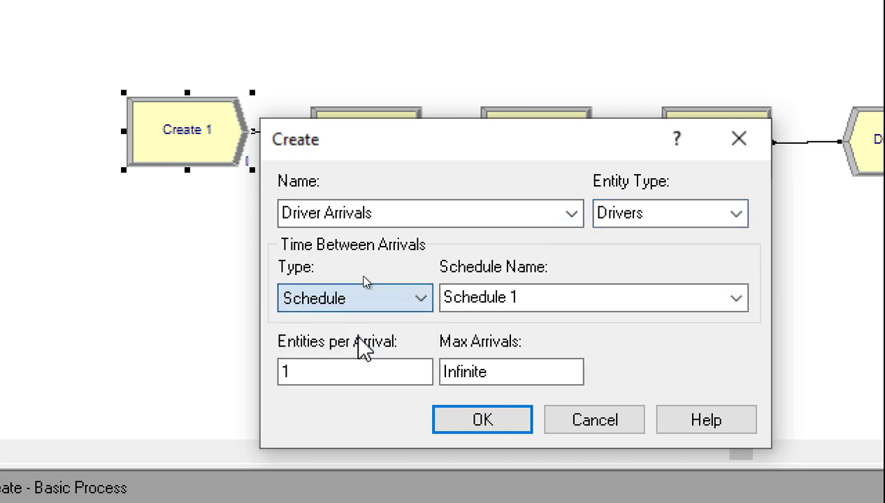
pyautogui.click(739, 293)
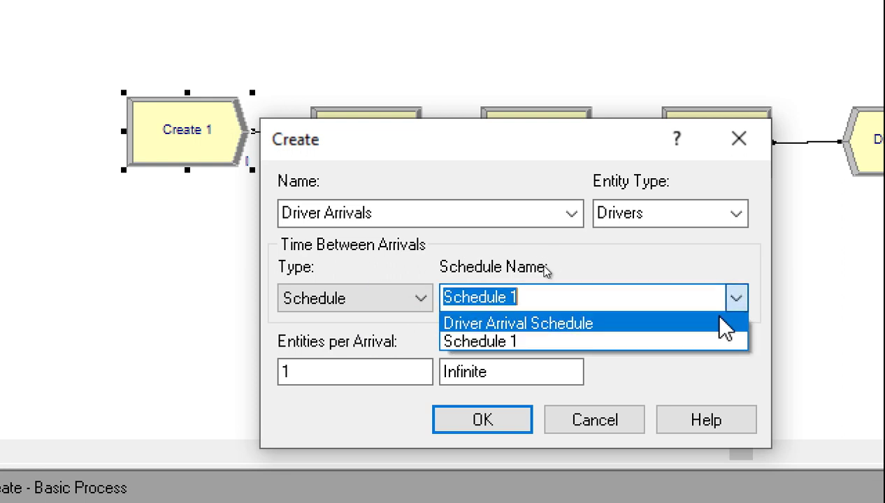
pyautogui.click(725, 324)
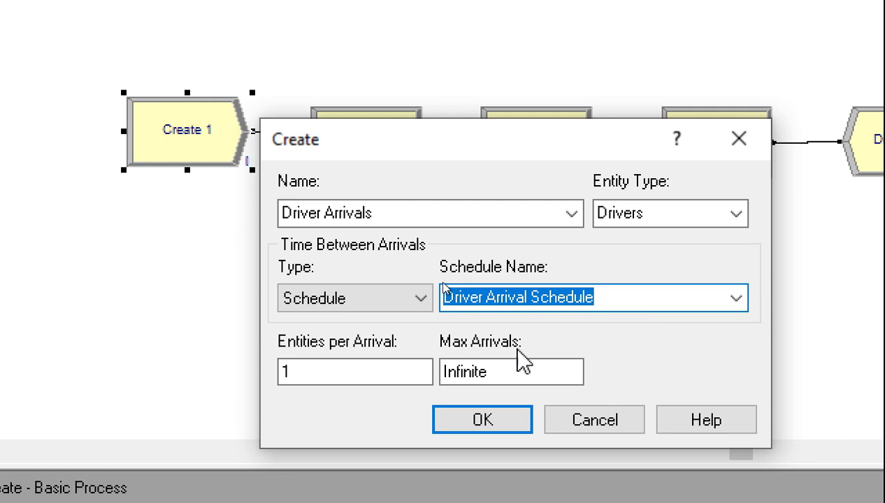
pyautogui.click(486, 421)
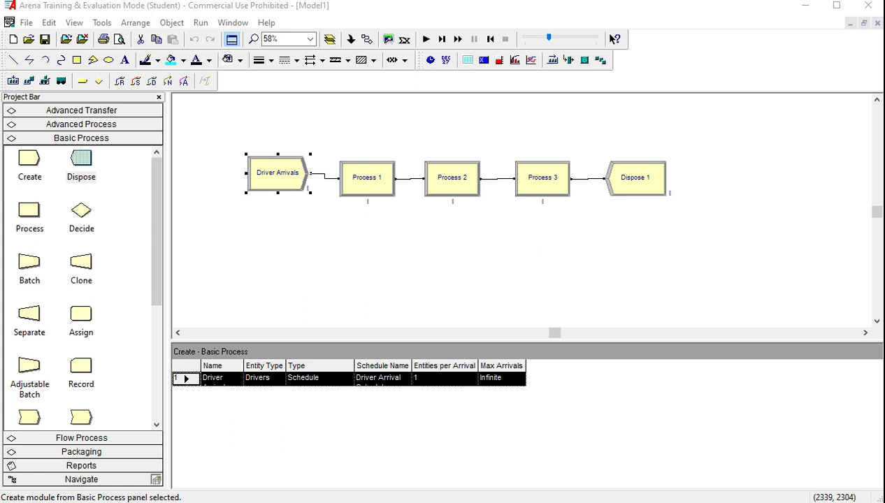
# Copy "Clerk Reviews Form and Takes Picture" from the Notepad list and use it as the name of the first Process module in Arena
pyautogui.hotkey('alt', 'Tab')
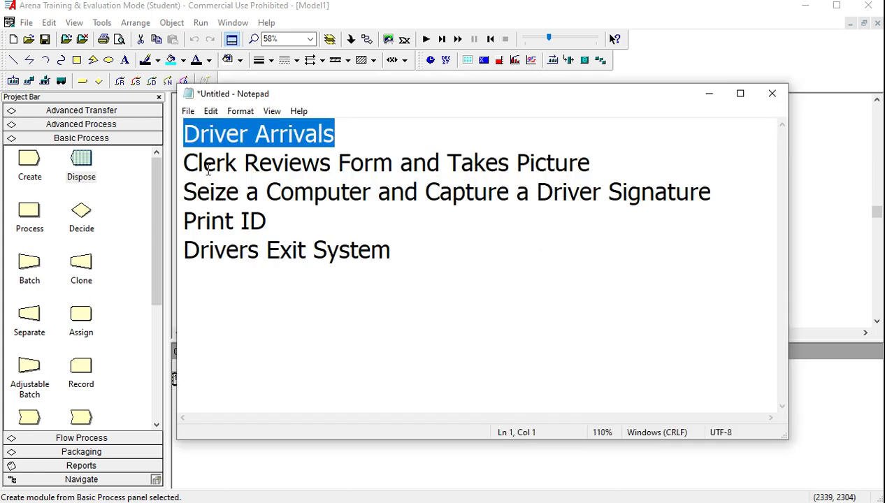
pyautogui.click(185, 166)
pyautogui.keyDown('shift'); pyautogui.click(592, 162); pyautogui.keyUp('shift')
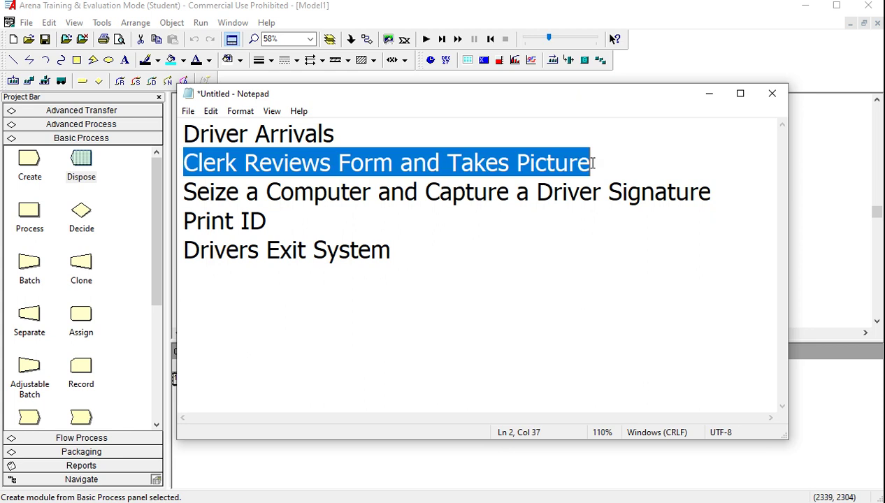
pyautogui.rightClick(584, 163)
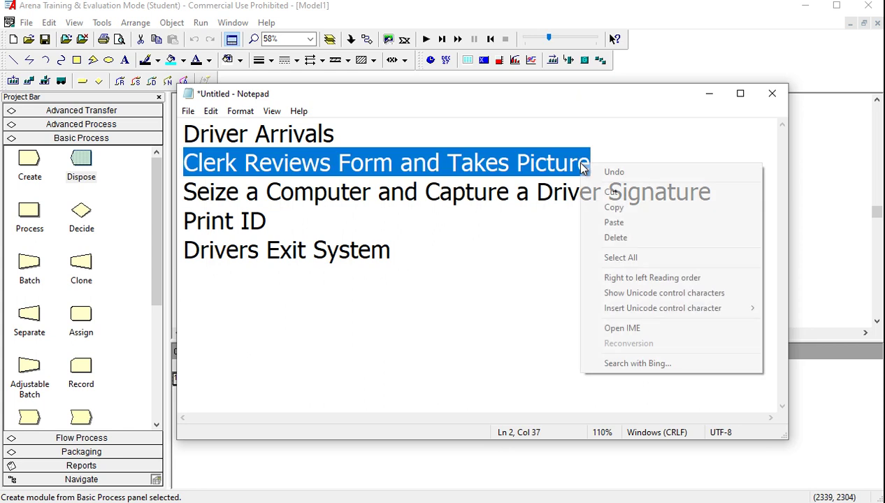
pyautogui.click(608, 210)
pyautogui.click(803, 206)
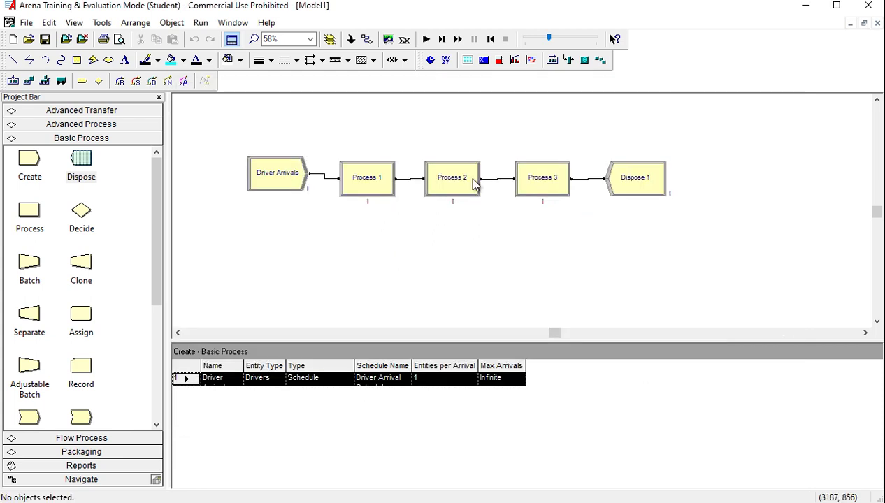
pyautogui.click(373, 184)
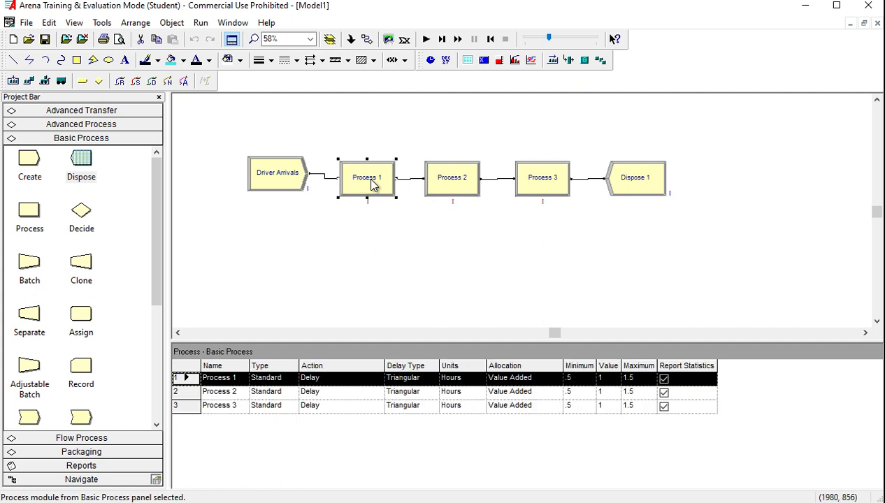
pyautogui.doubleClick(372, 184)
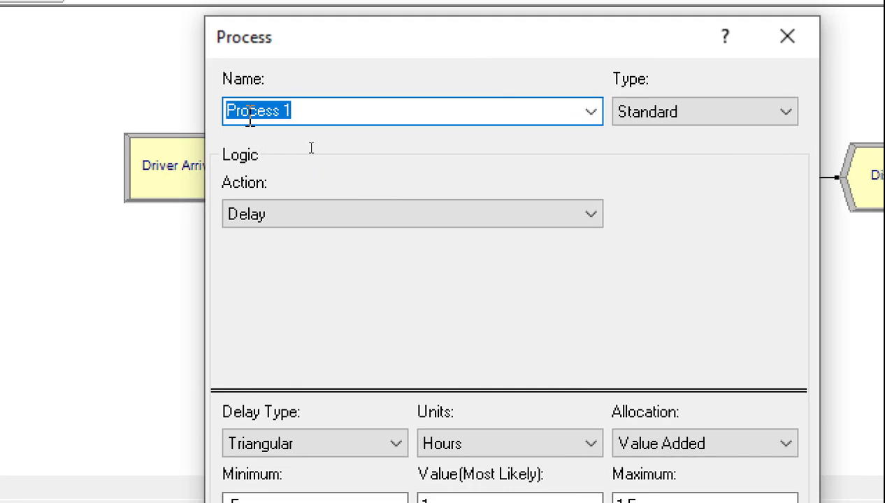
pyautogui.rightClick(253, 116)
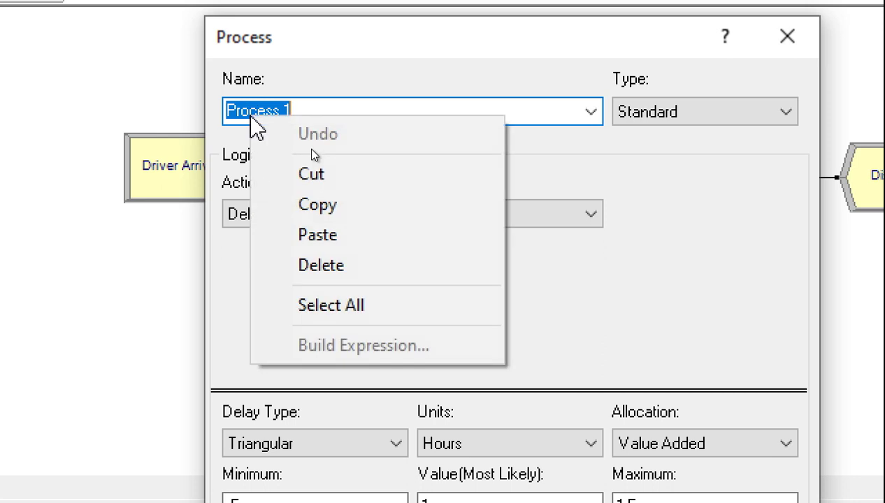
pyautogui.click(326, 235)
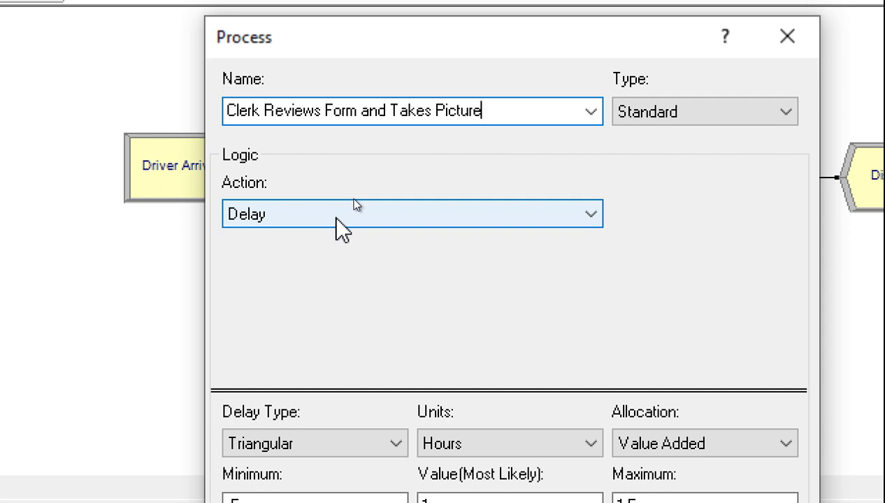
# Set the first Process module's action to Seize Delay and add a Set-type resource that uses the Worker Set
pyautogui.click(337, 221)
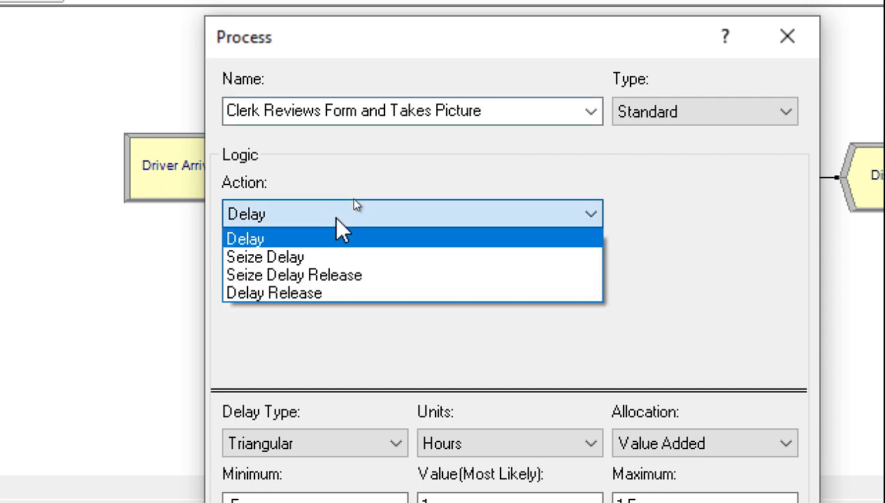
pyautogui.click(334, 260)
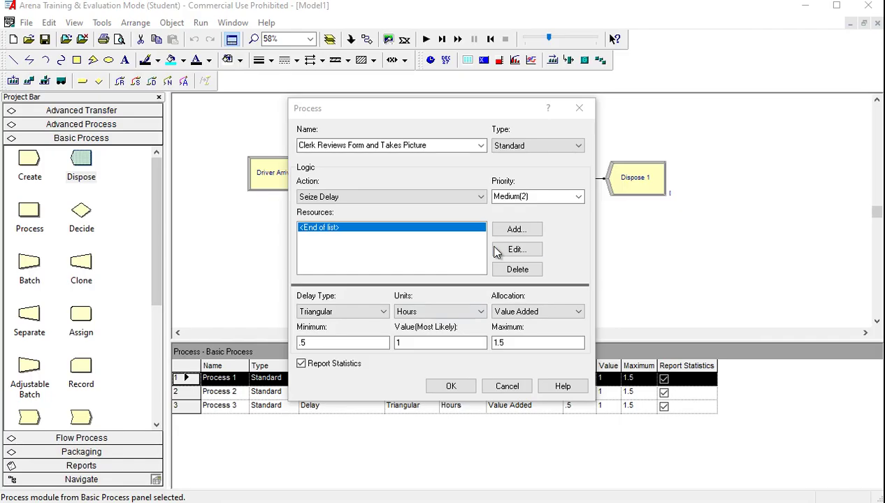
pyautogui.click(514, 234)
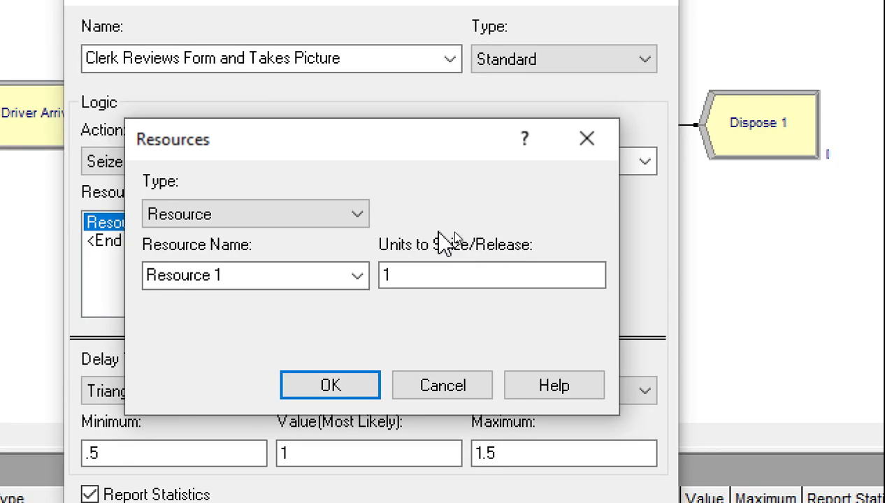
pyautogui.click(246, 210)
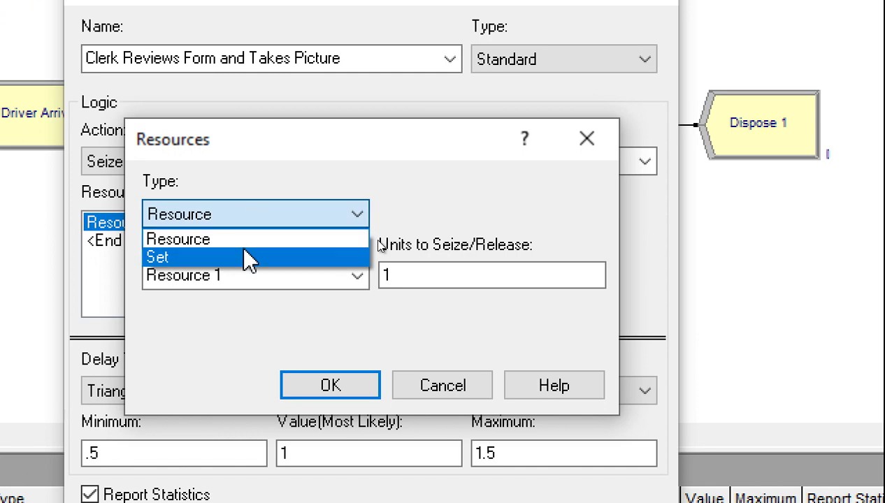
pyautogui.click(246, 256)
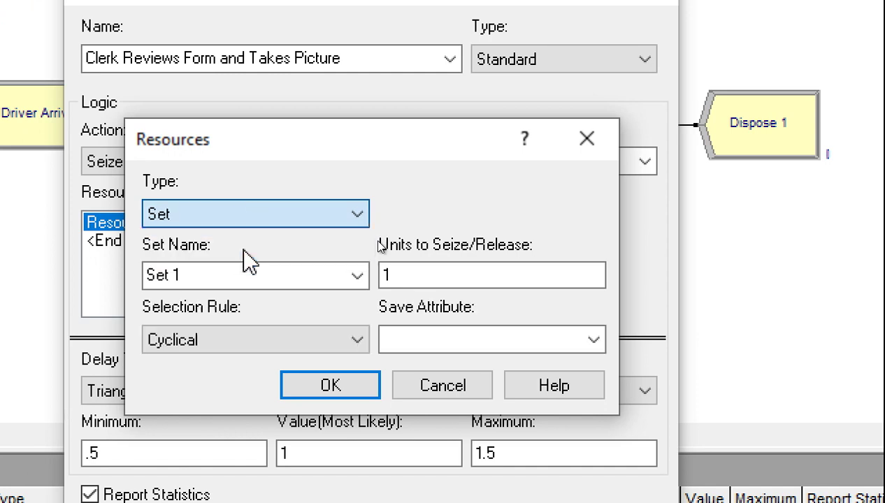
pyautogui.click(357, 275)
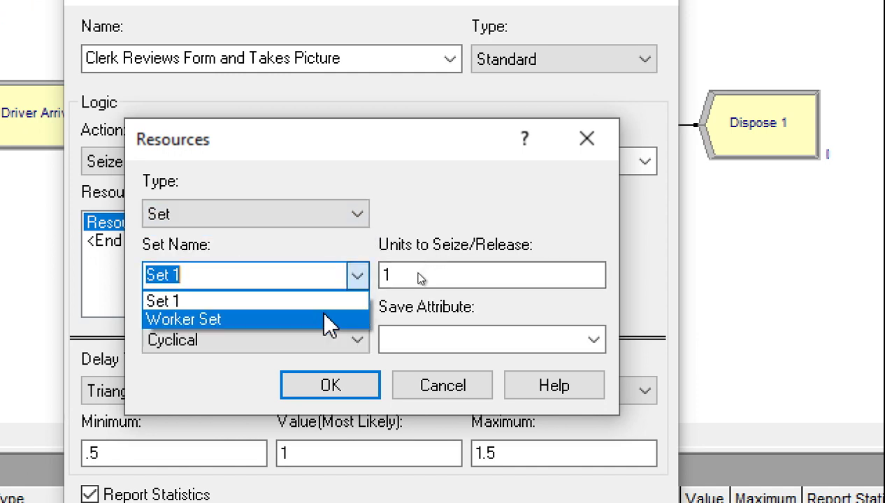
pyautogui.click(323, 316)
# Save the selected worker in the attribute WhichWorker, set the selection rule to Preferred Order and accept the resource
pyautogui.click(410, 340)
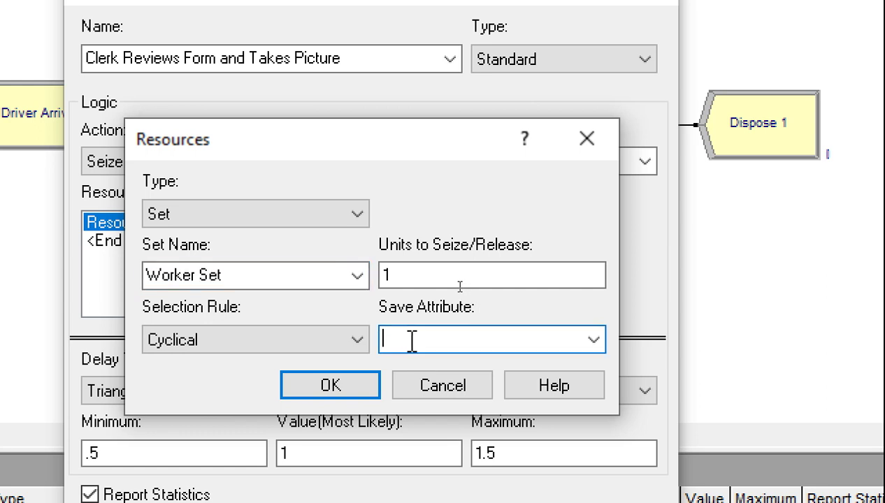
pyautogui.write('WhichWorker')
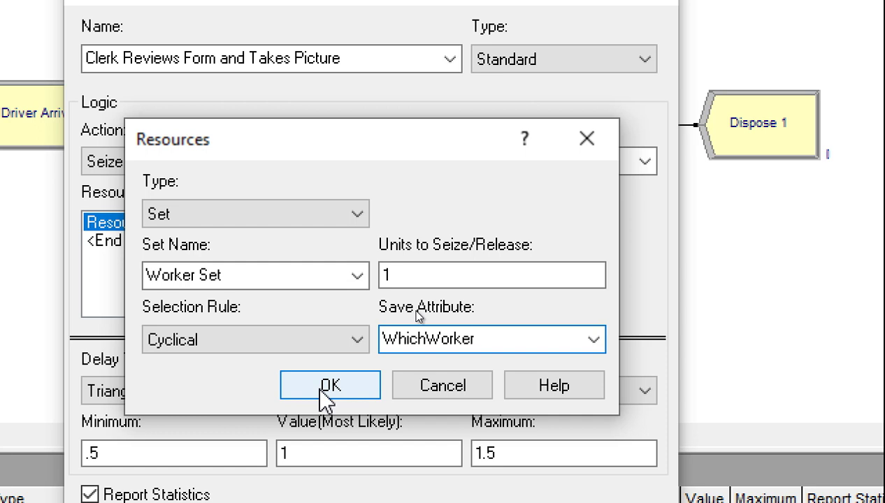
pyautogui.click(348, 341)
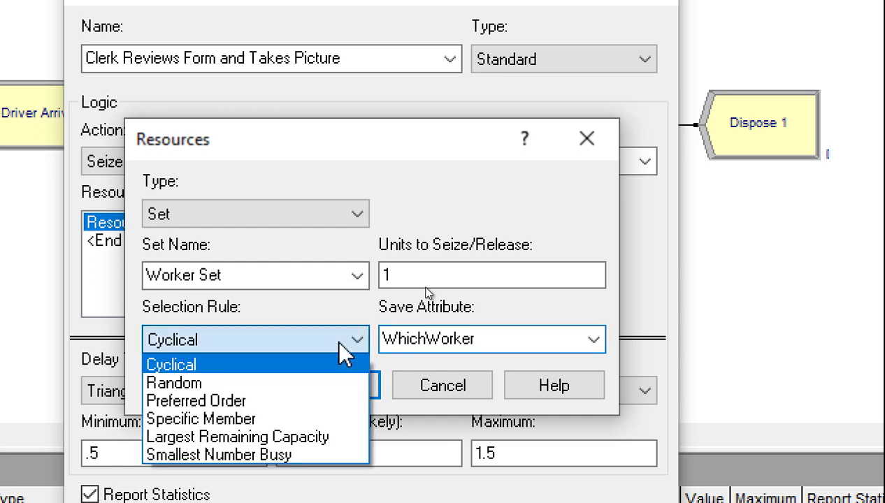
pyautogui.click(326, 404)
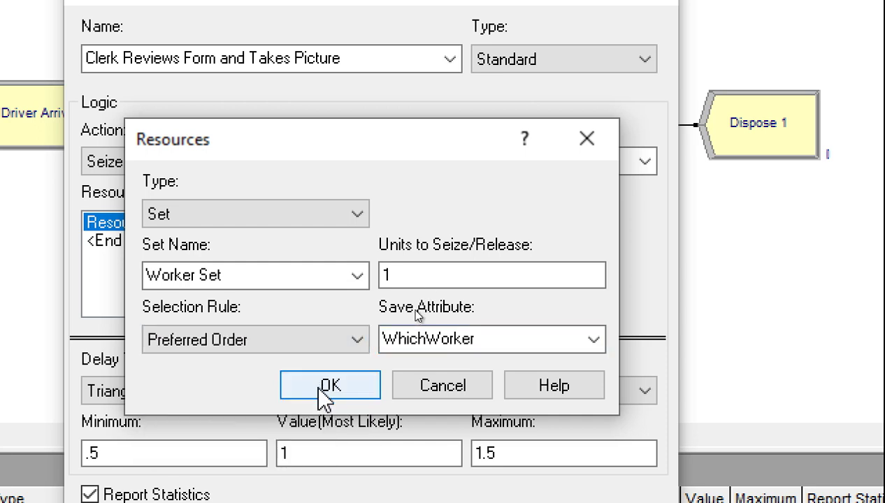
pyautogui.click(323, 388)
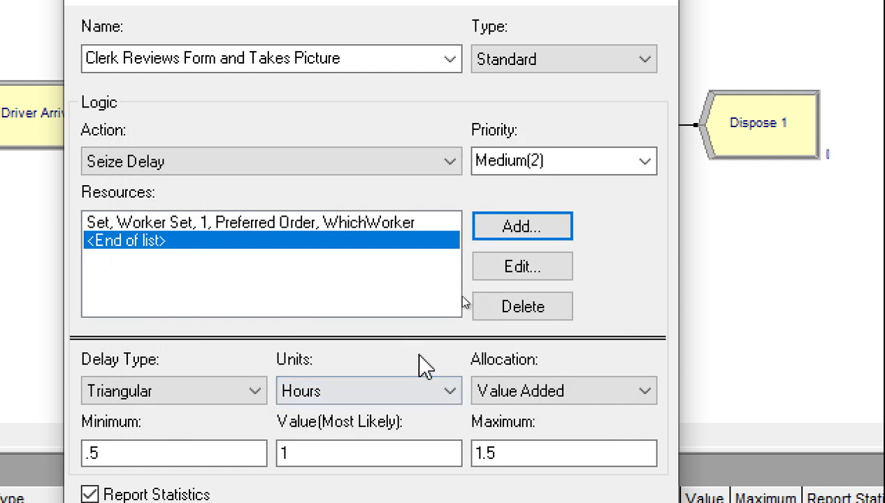
# Set the first process's triangular delay to minutes with minimum 2, most likely 3 and maximum 4, and accept the module settings
pyautogui.click(347, 393)
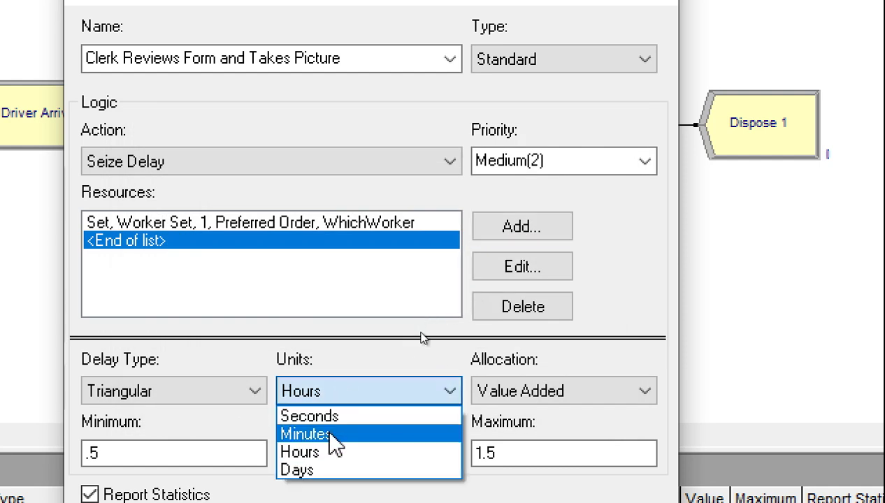
pyautogui.click(335, 435)
pyautogui.click(113, 452)
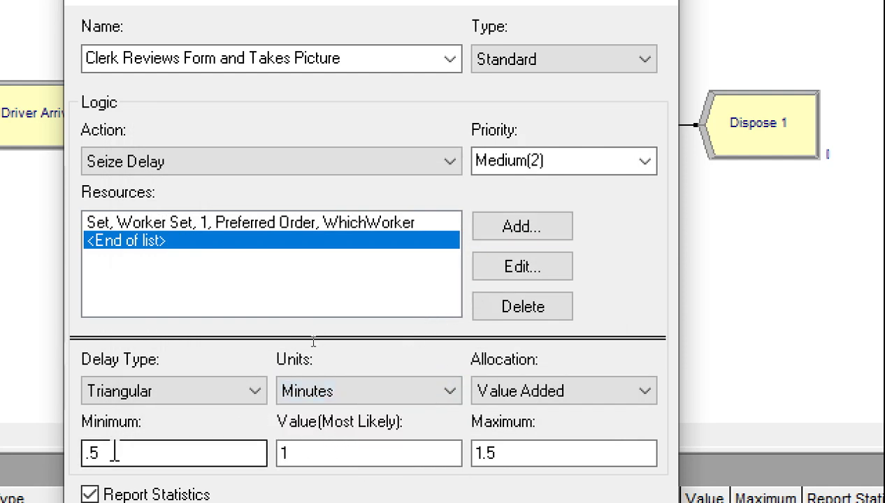
pyautogui.doubleClick(126, 453)
pyautogui.write('2')
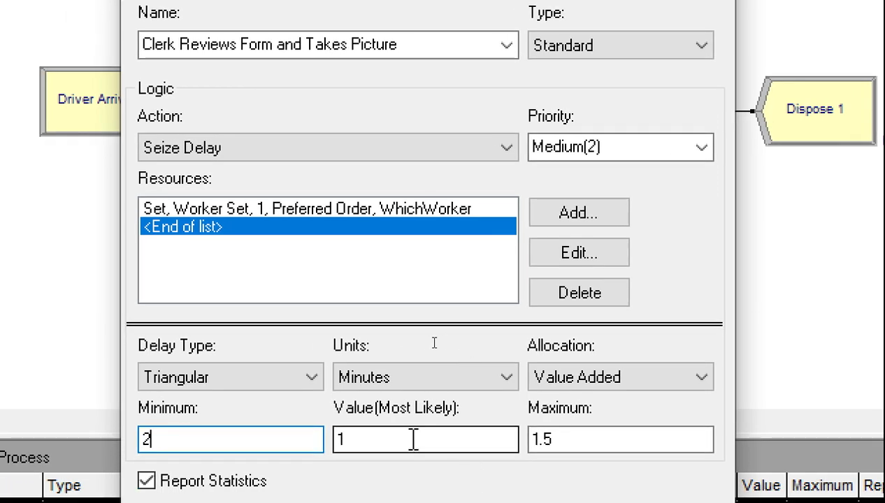
pyautogui.moveTo(339, 439); pyautogui.dragTo(428, 442)
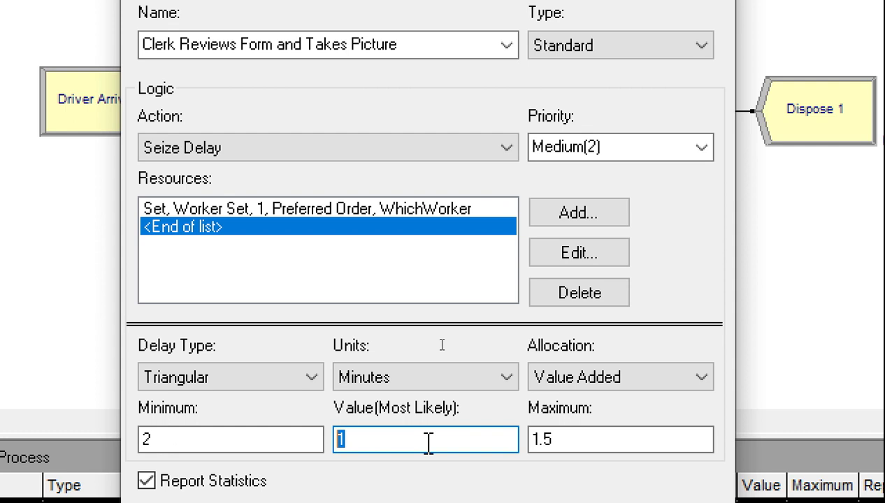
pyautogui.write('3')
pyautogui.moveTo(569, 436); pyautogui.dragTo(506, 429)
pyautogui.write('4')
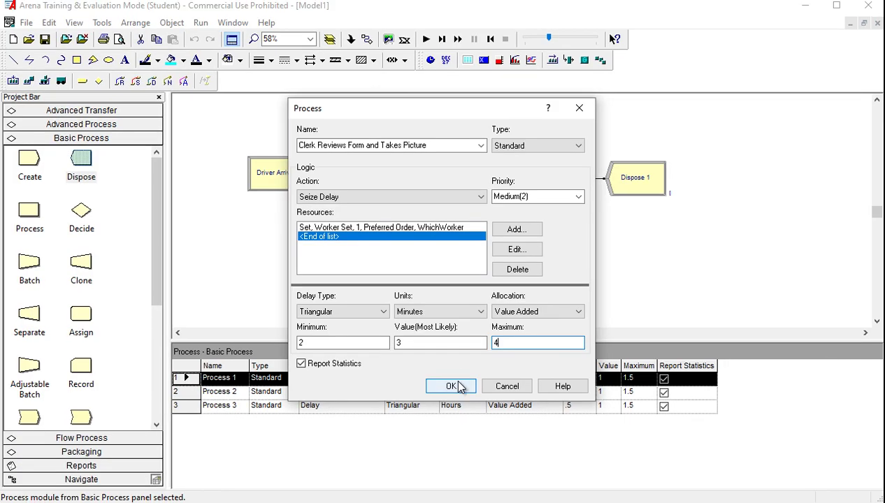
pyautogui.click(451, 386)
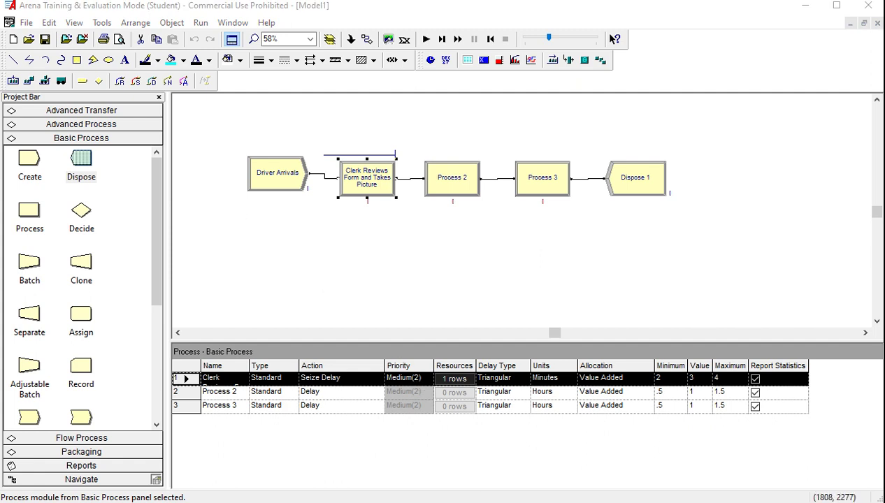
# Copy "Seize a Computer and Capture a Driver Signature" from the Notepad list and use it as the name of the second Process module in Arena
pyautogui.hotkey('alt', 'Tab')
pyautogui.moveTo(190, 196)
pyautogui.mouseDown()
pyautogui.moveTo(562, 209)
pyautogui.moveTo(666, 191)
pyautogui.moveTo(707, 195)
pyautogui.mouseUp()
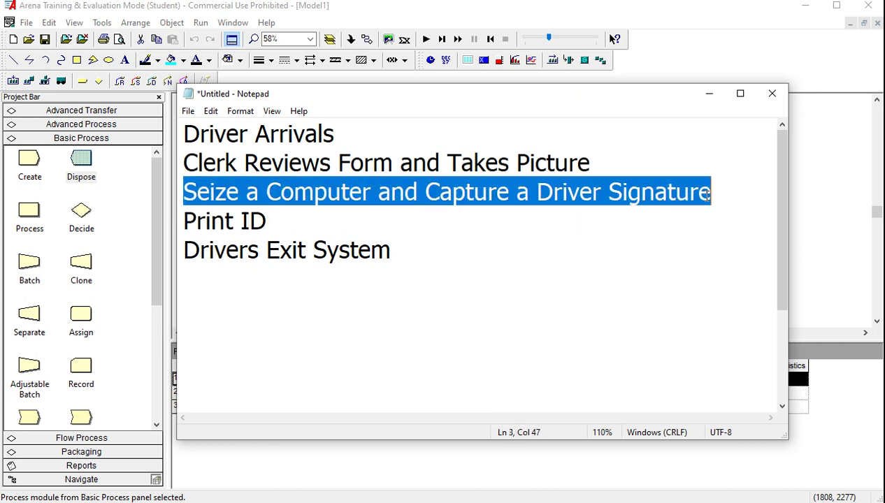
pyautogui.rightClick(702, 194)
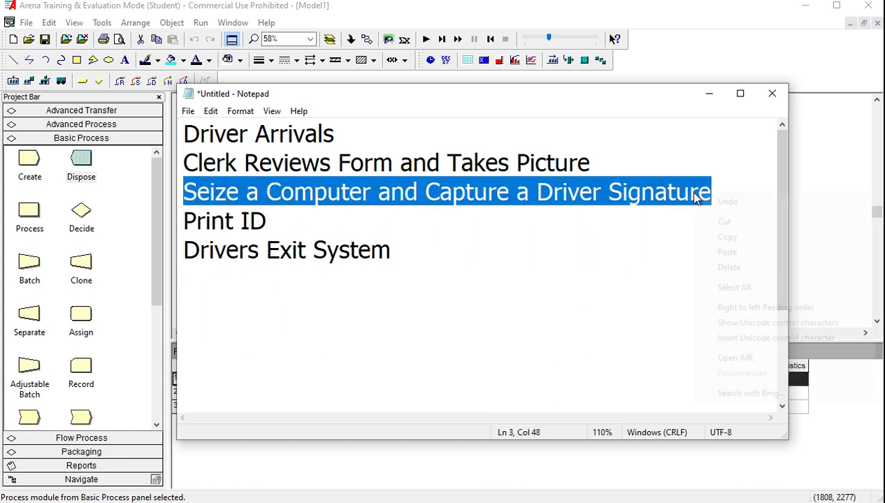
pyautogui.click(718, 235)
pyautogui.click(796, 142)
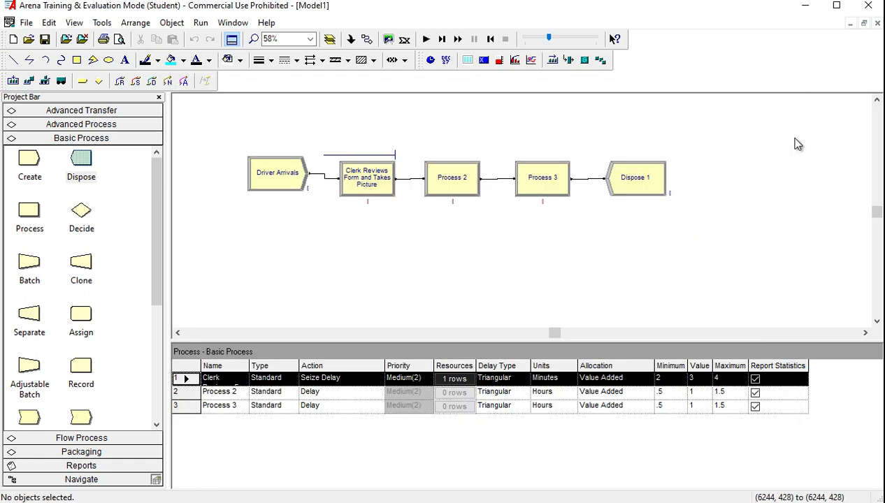
pyautogui.click(455, 182)
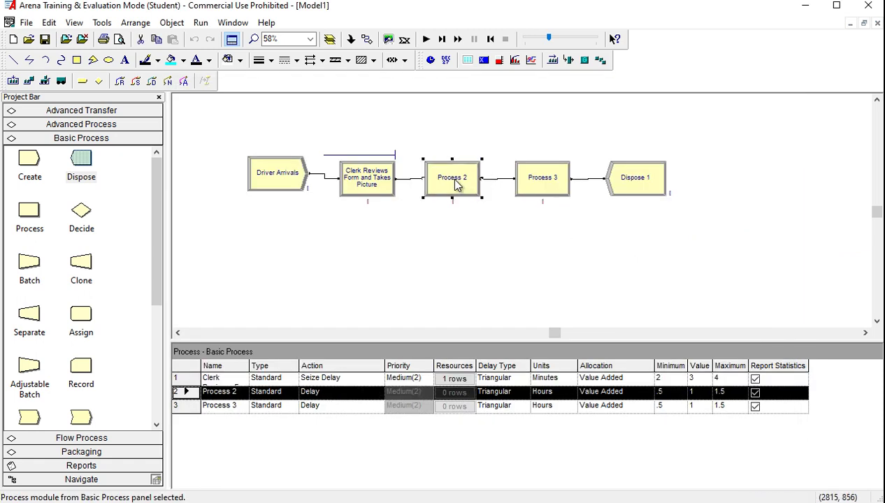
pyautogui.doubleClick(455, 180)
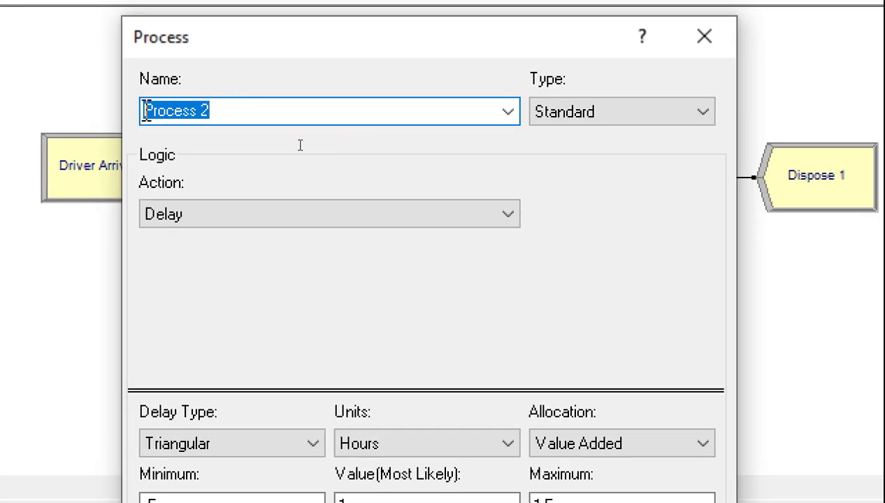
pyautogui.rightClick(174, 111)
pyautogui.click(208, 229)
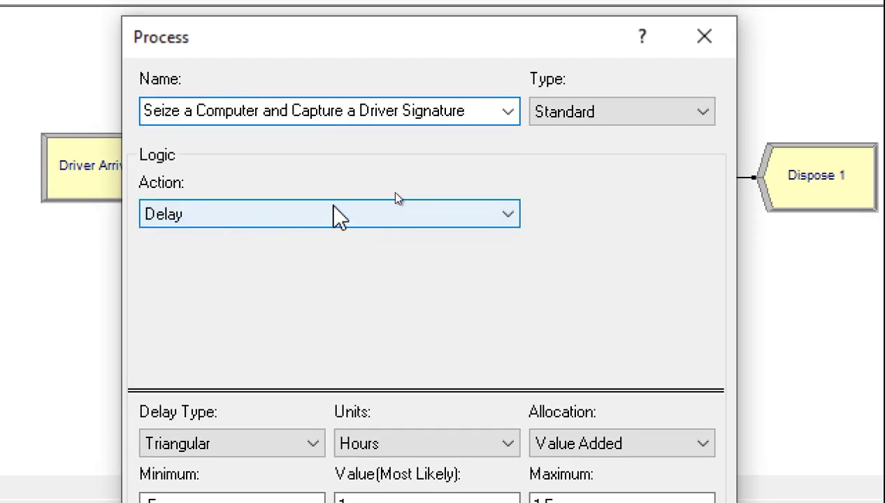
# Set the second process's action to Seize Delay and add one unit of the Computer resource
pyautogui.click(335, 216)
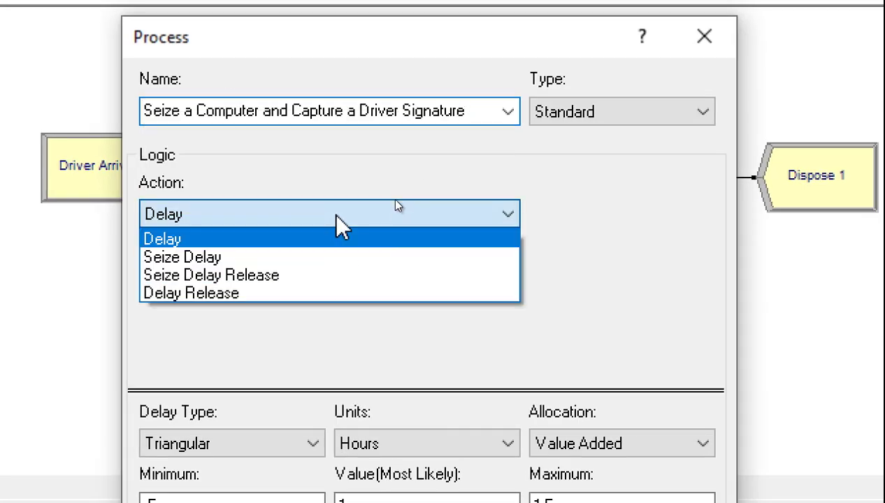
pyautogui.click(327, 258)
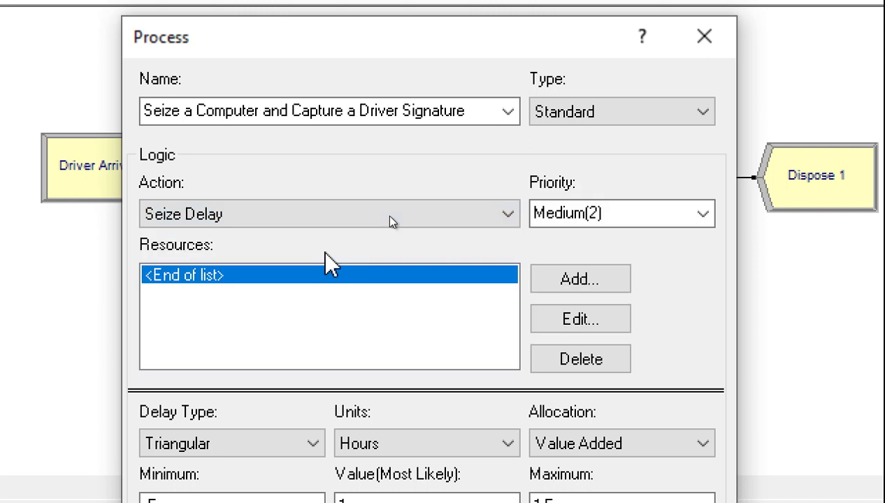
pyautogui.click(580, 280)
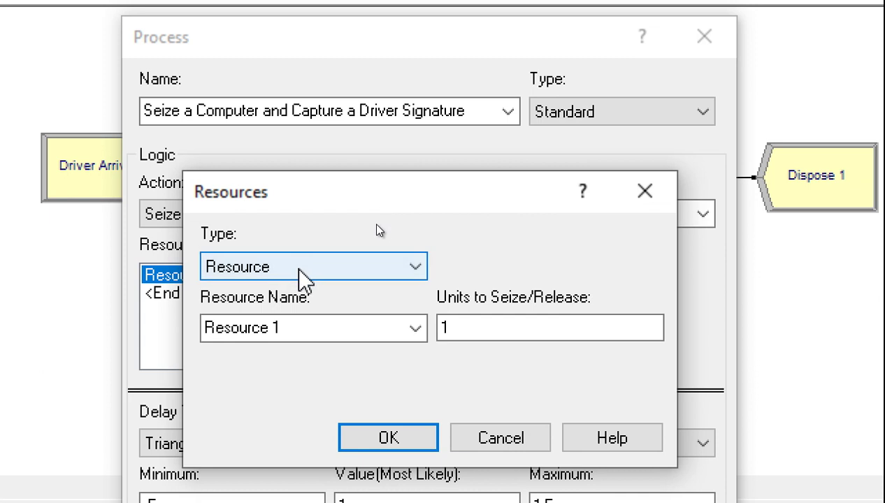
pyautogui.click(419, 328)
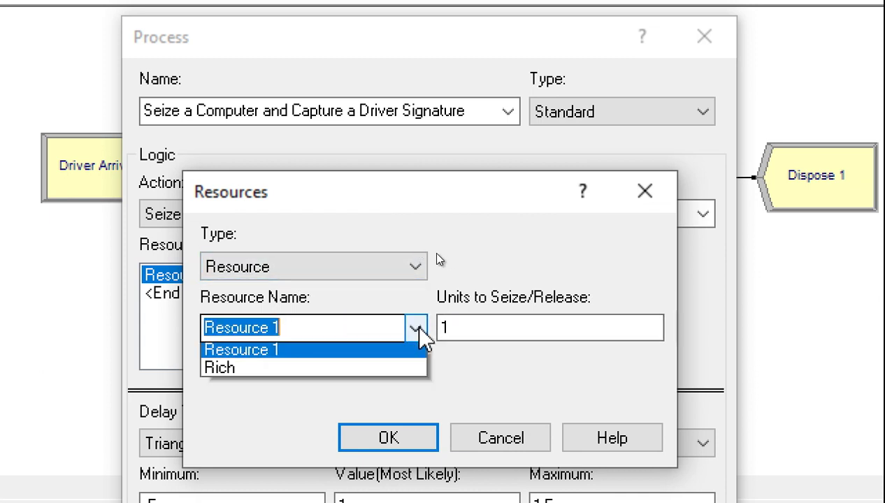
pyautogui.click(393, 371)
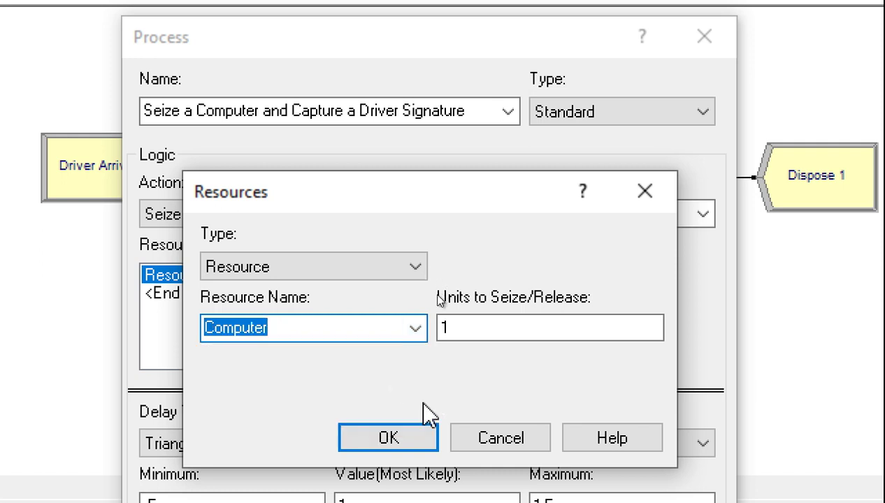
pyautogui.click(386, 437)
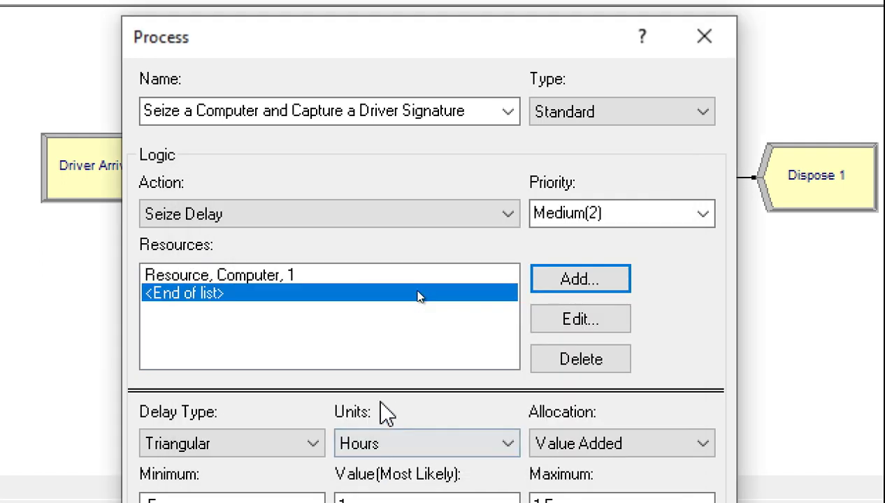
# Set the second process's delay to Uniform in seconds with minimum 30 and maximum 60, and accept the module settings
pyautogui.click(371, 448)
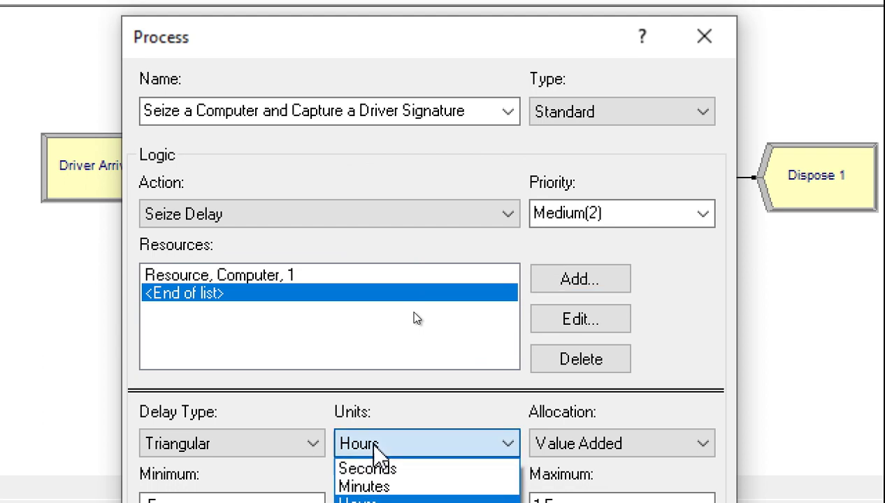
pyautogui.click(375, 469)
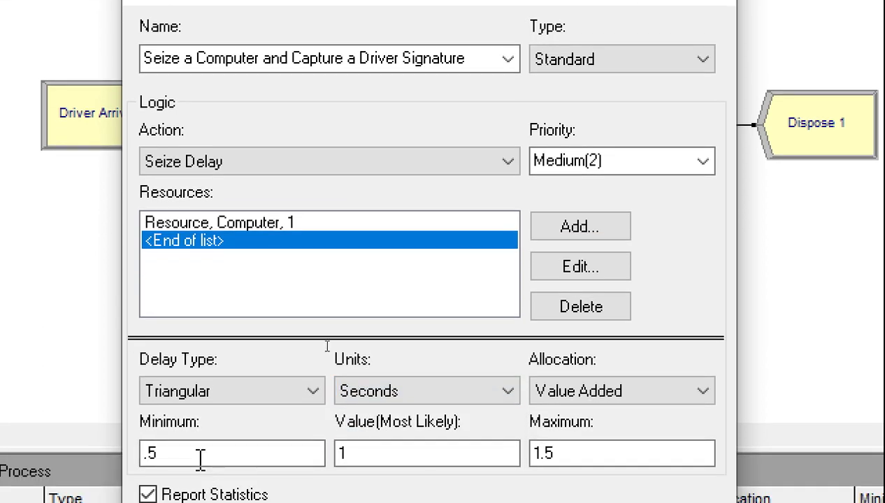
pyautogui.click(220, 392)
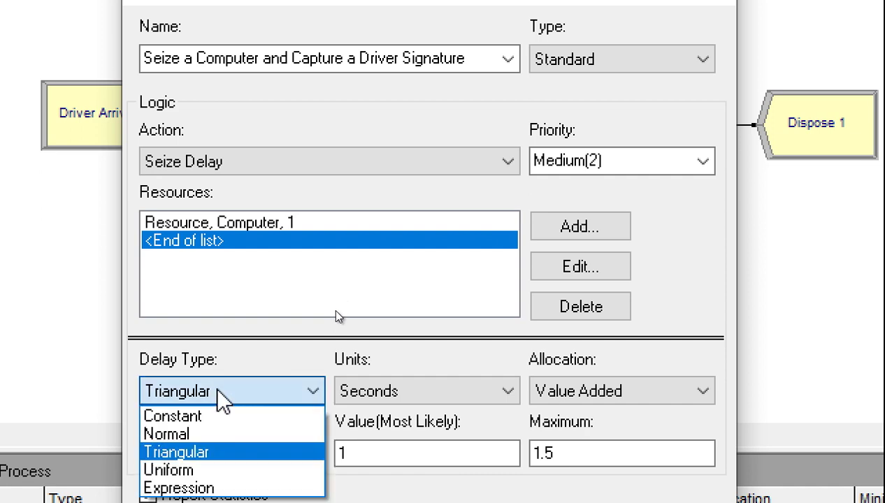
pyautogui.click(218, 471)
pyautogui.tripleClick(187, 453)
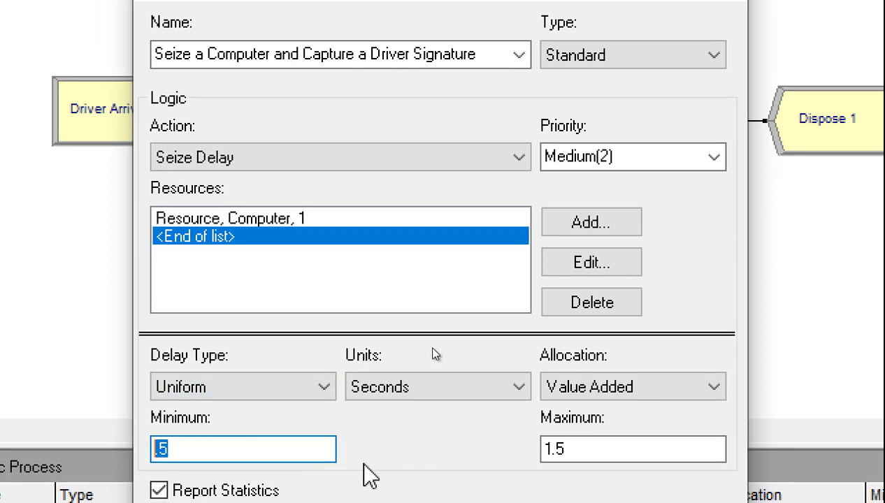
pyautogui.write('30')
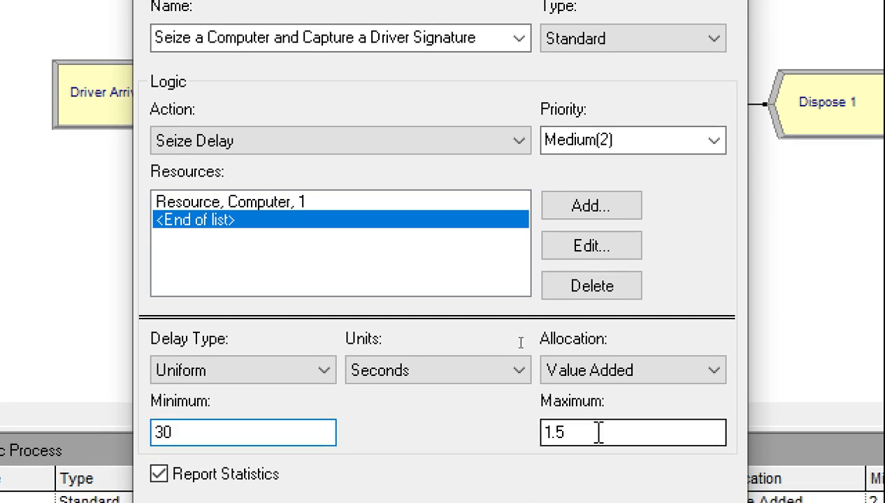
pyautogui.moveTo(598, 433); pyautogui.dragTo(537, 432)
pyautogui.write('6')
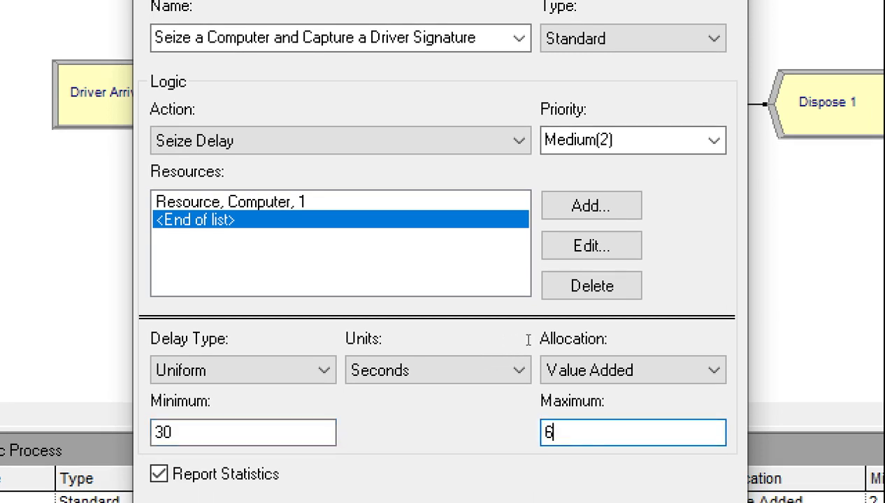
pyautogui.write('0')
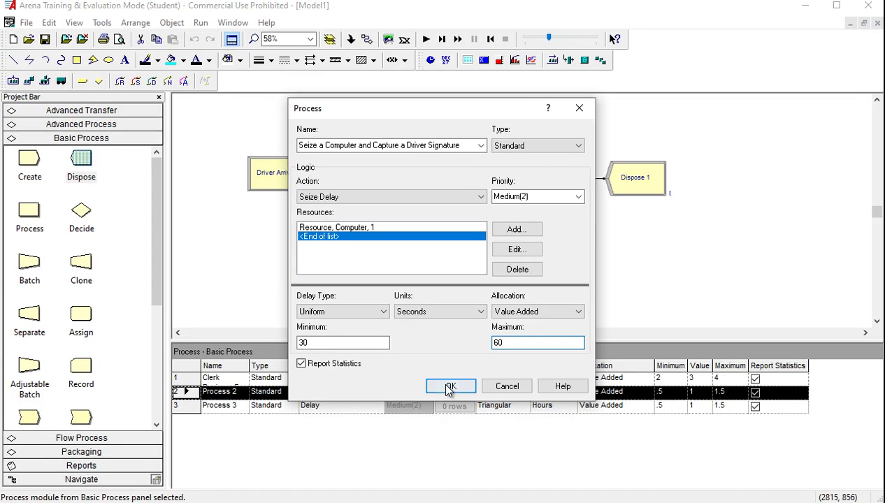
pyautogui.click(450, 385)
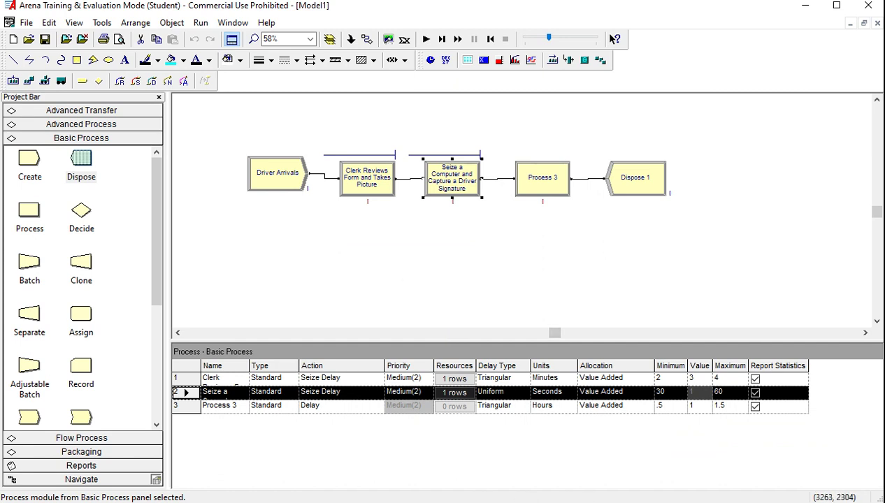
# Copy "Print ID" from the Notepad list and return to the Arena model
pyautogui.hotkey('alt', 'Tab')
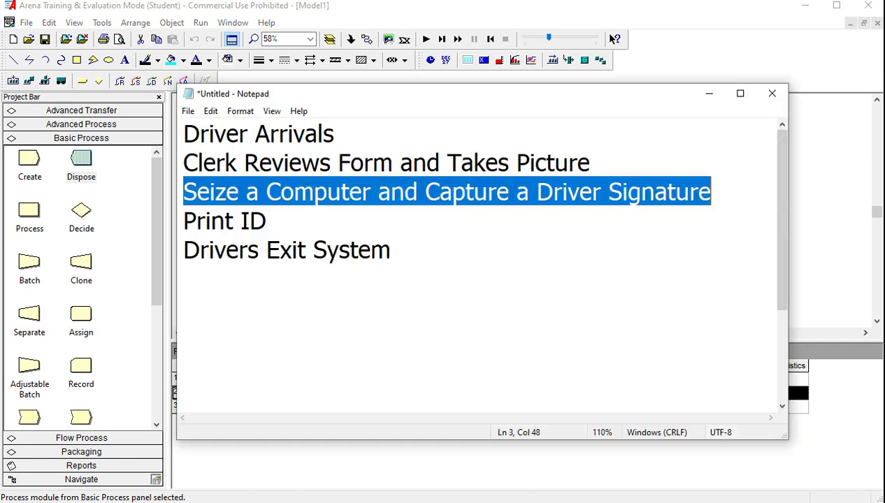
pyautogui.moveTo(266, 222); pyautogui.dragTo(185, 222)
pyautogui.rightClick(193, 222)
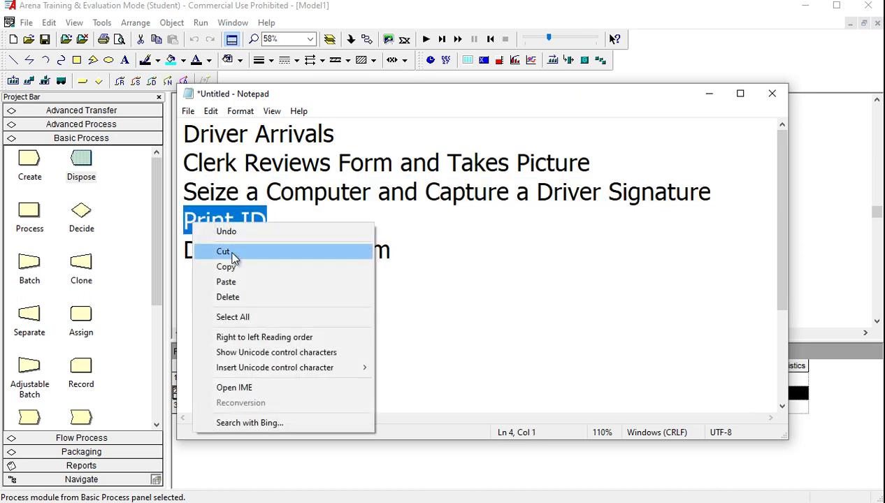
pyautogui.click(226, 266)
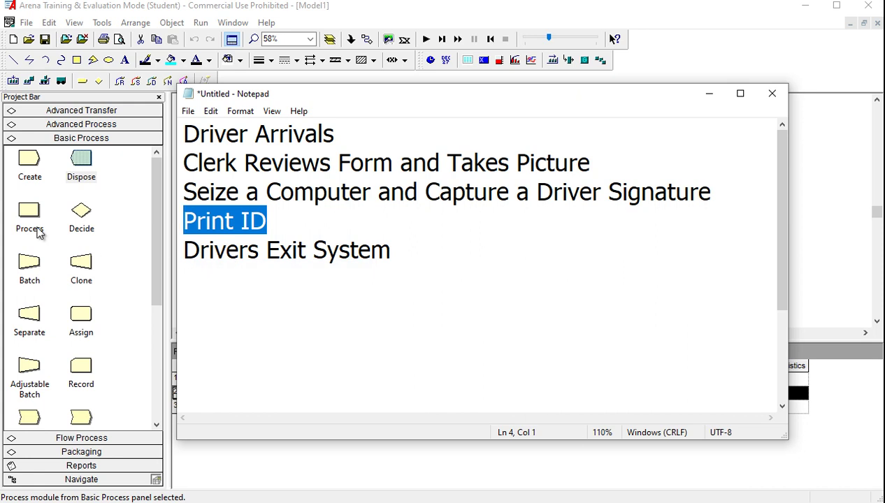
pyautogui.hotkey('alt', 'Tab')
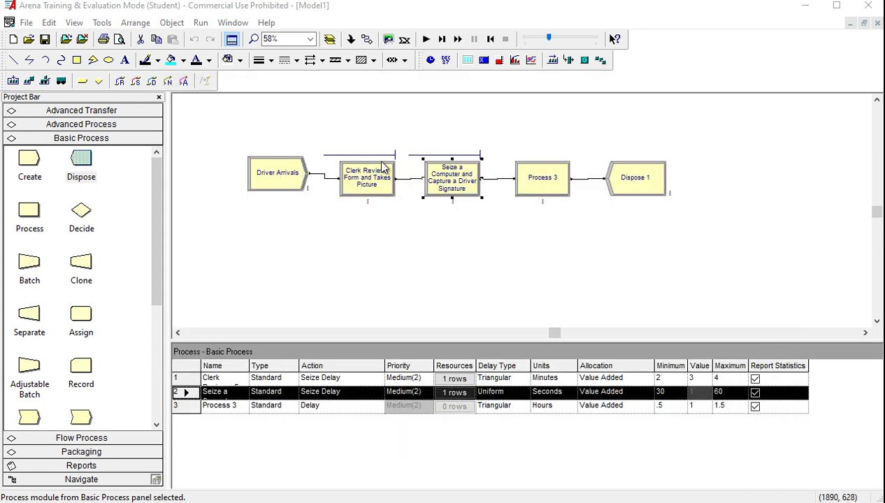